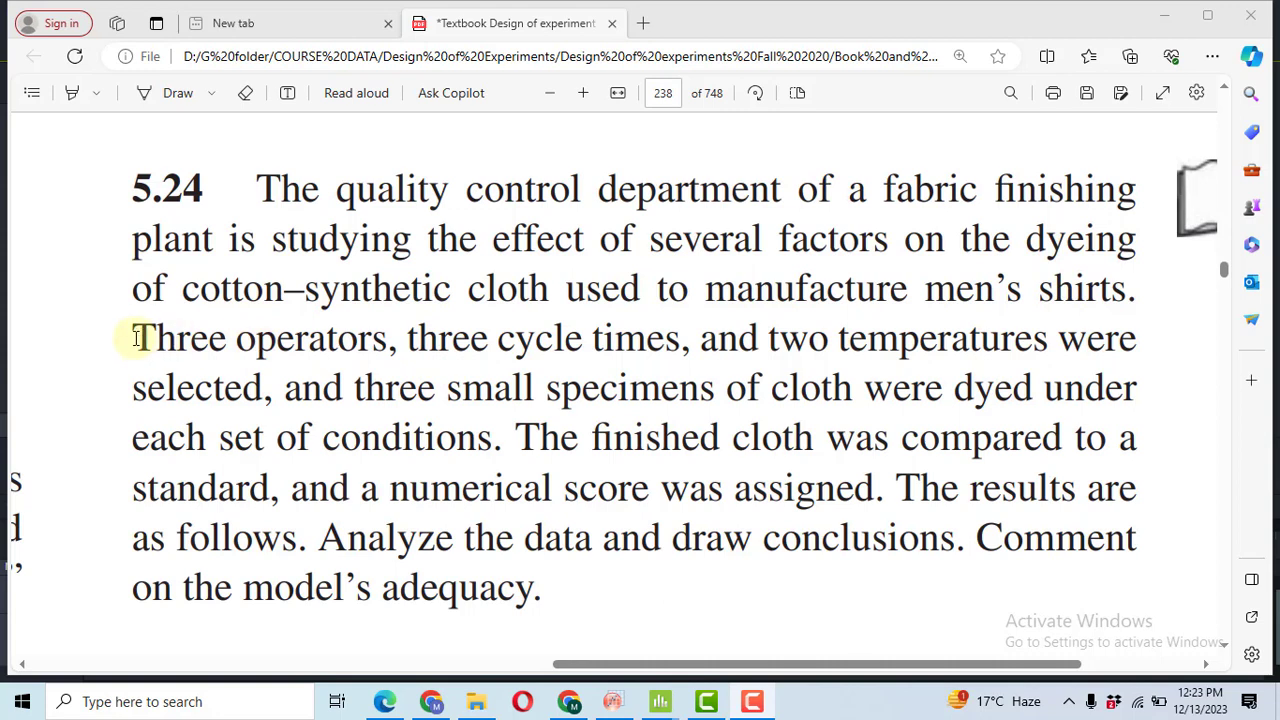
Select the phrase 'Three operators' in the text of problem 5.24.
drag(135, 336, 402, 342)
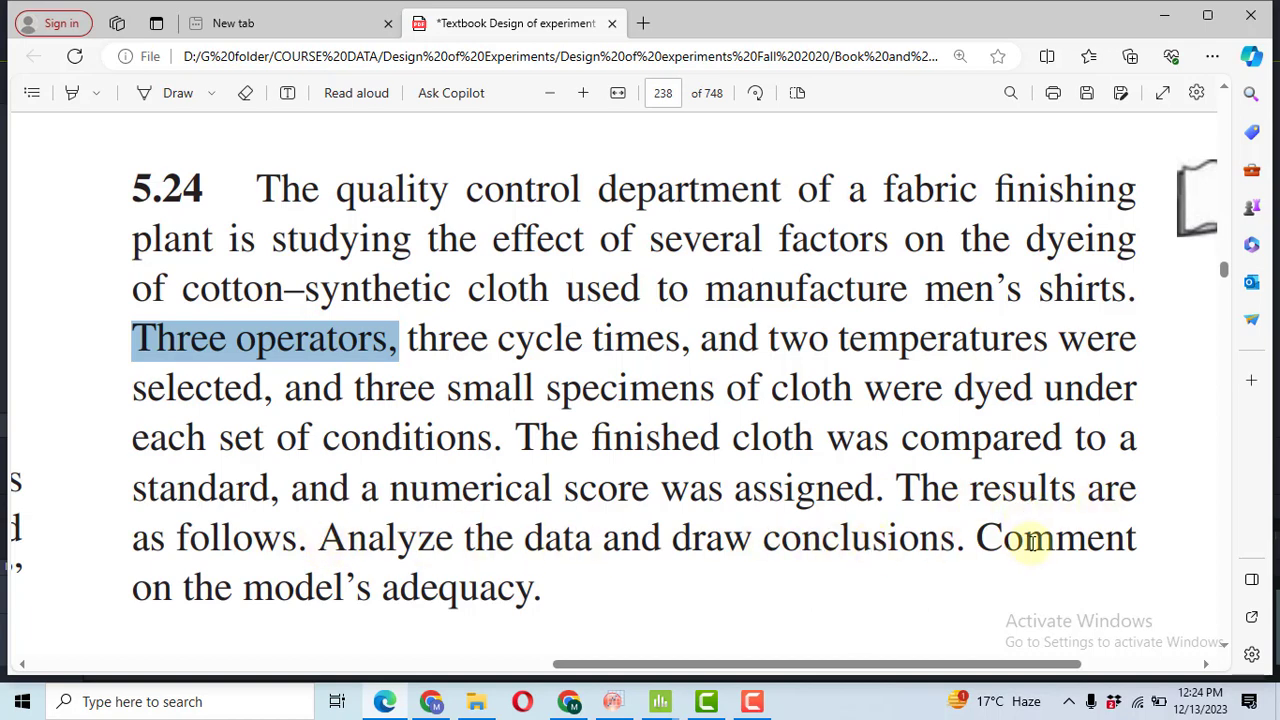
Scroll to problem 5.24's data table and zoom out until every row is visible.
scroll(880, 578, down, 5)
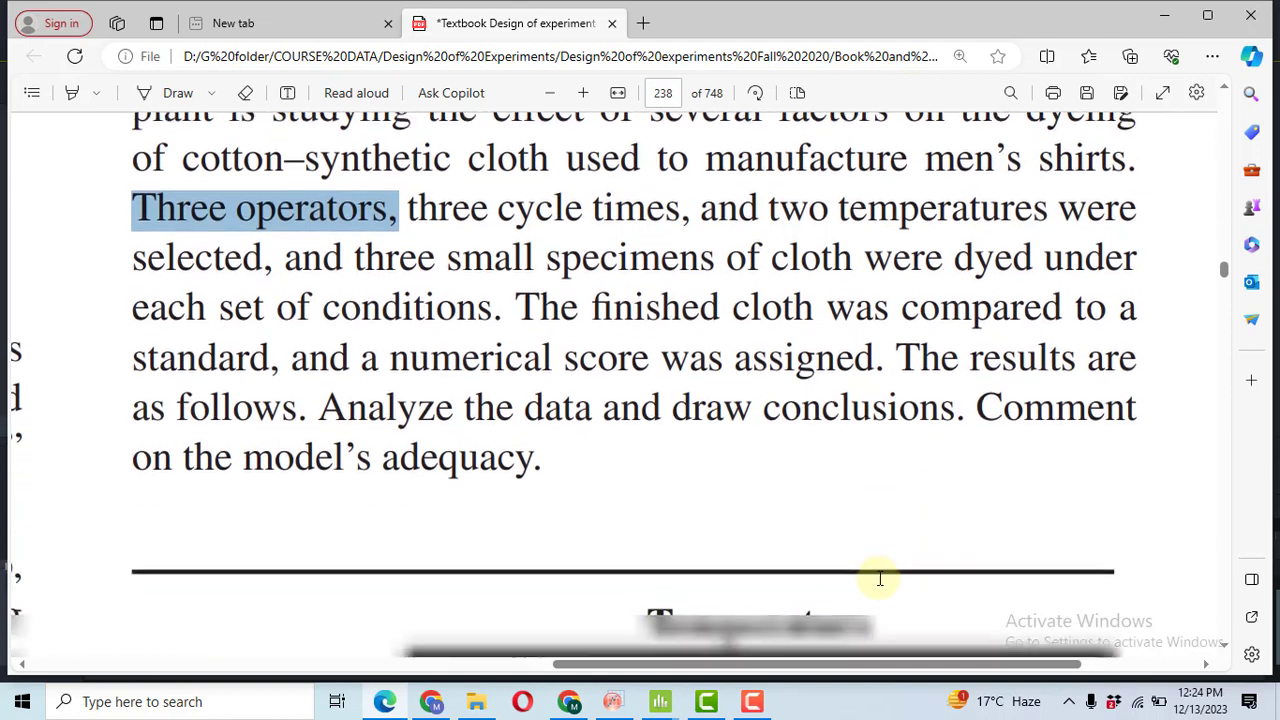
scroll(880, 578, down, 2)
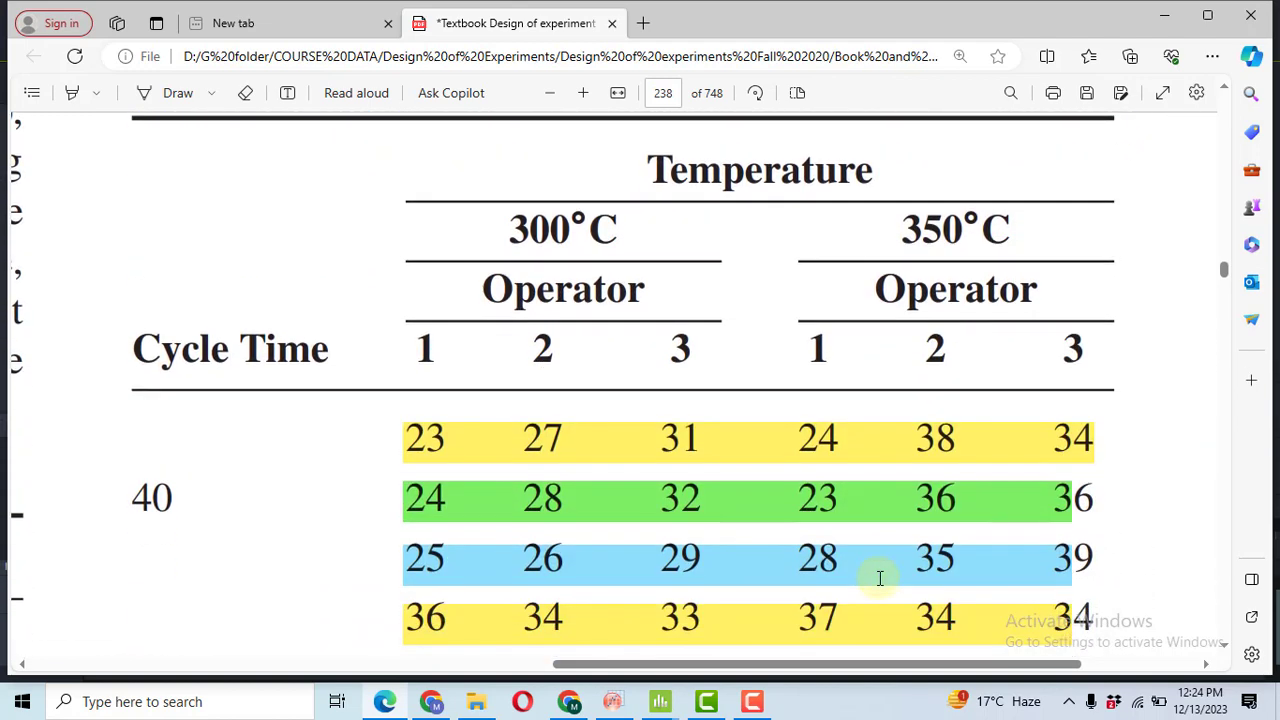
key(ctrl+minus)
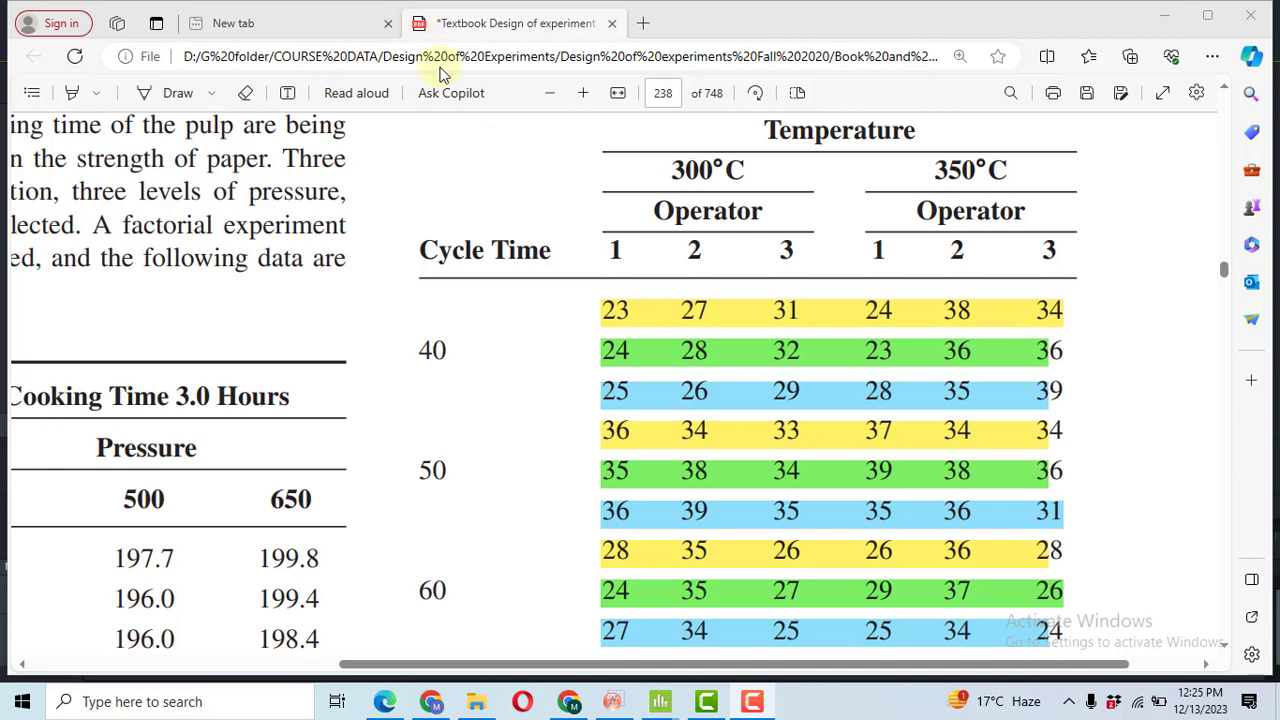
Start a Create Factorial Design in Minitab and name factor A 'cycle time' under Designs.
key(alt+Tab)
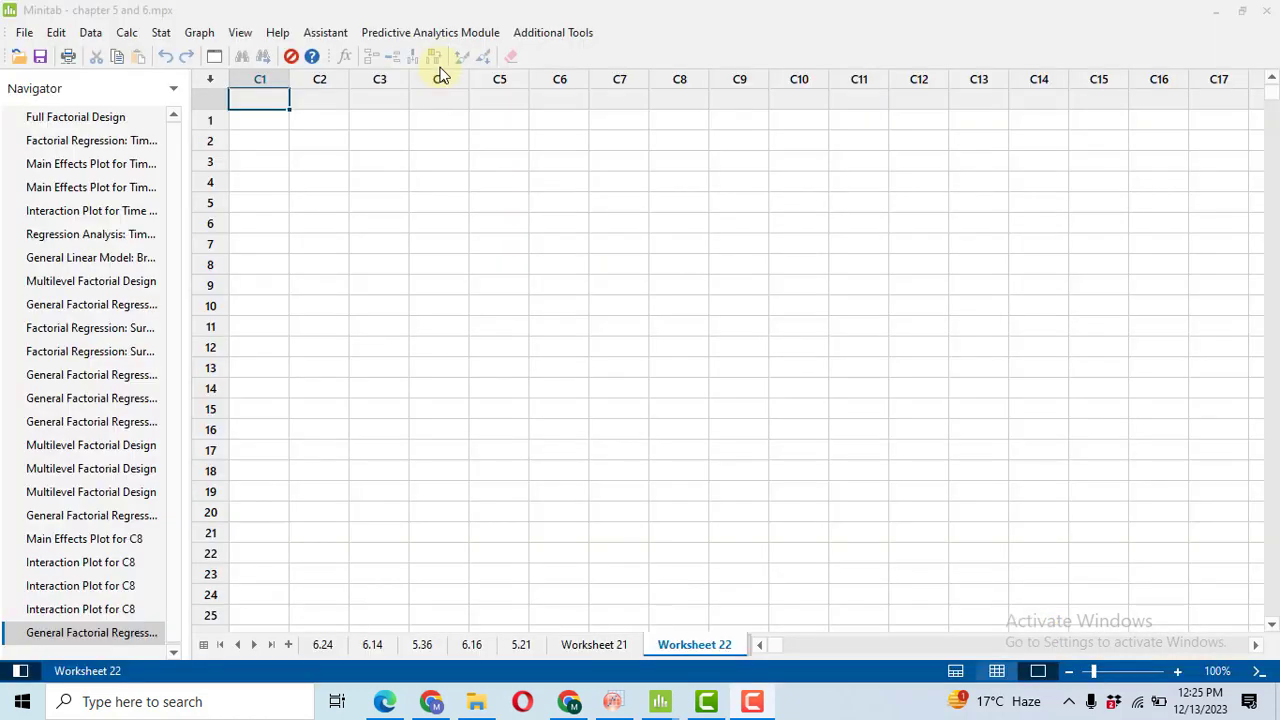
scroll(441, 76, down, 1)
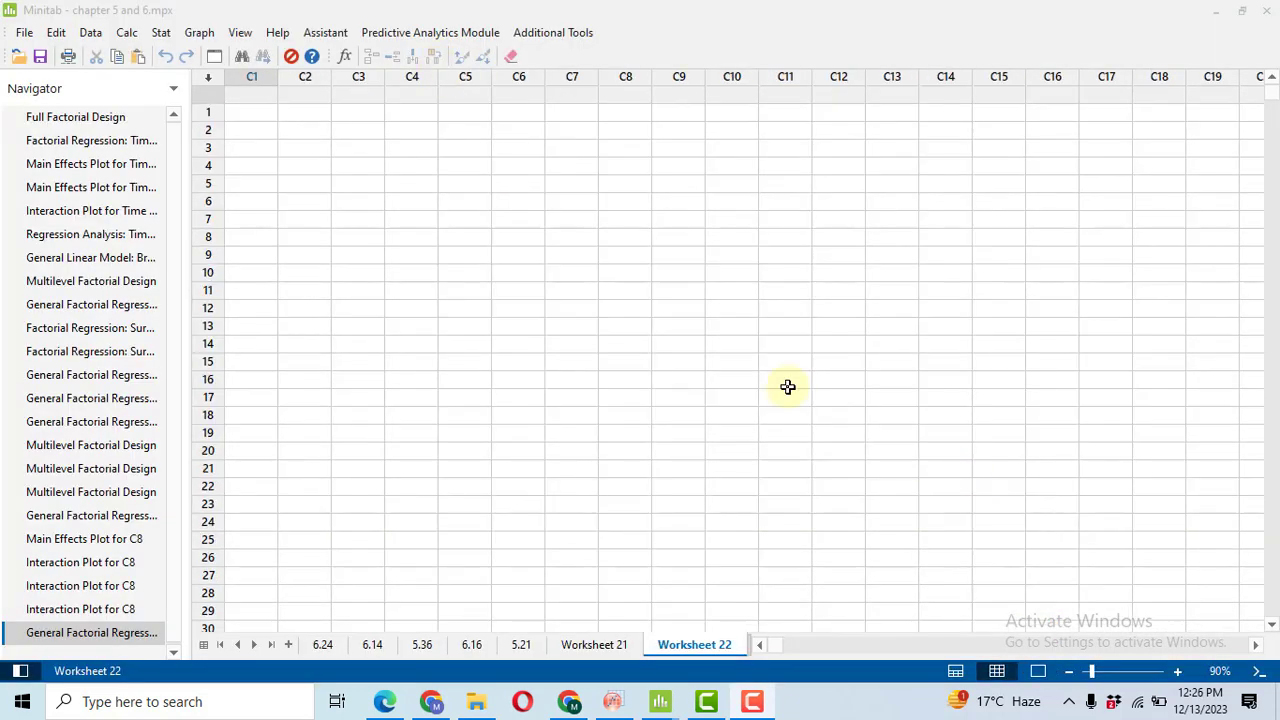
click(161, 32)
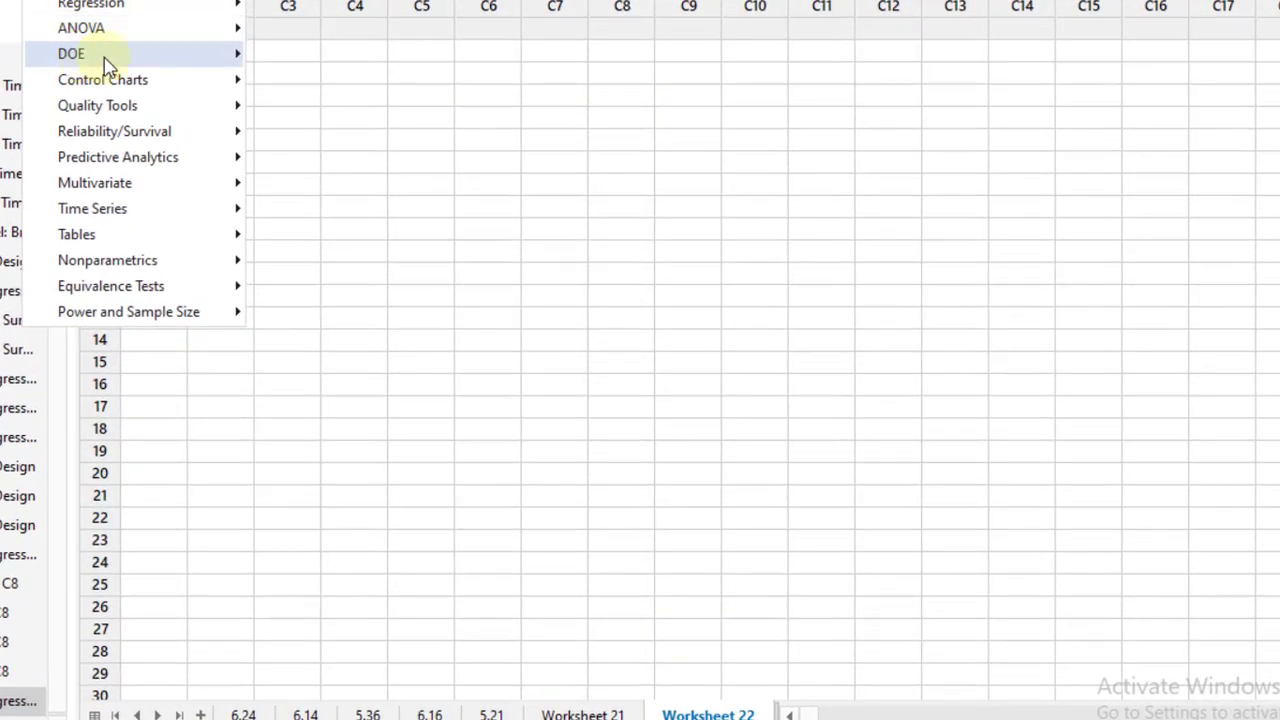
mouse_move(105, 60)
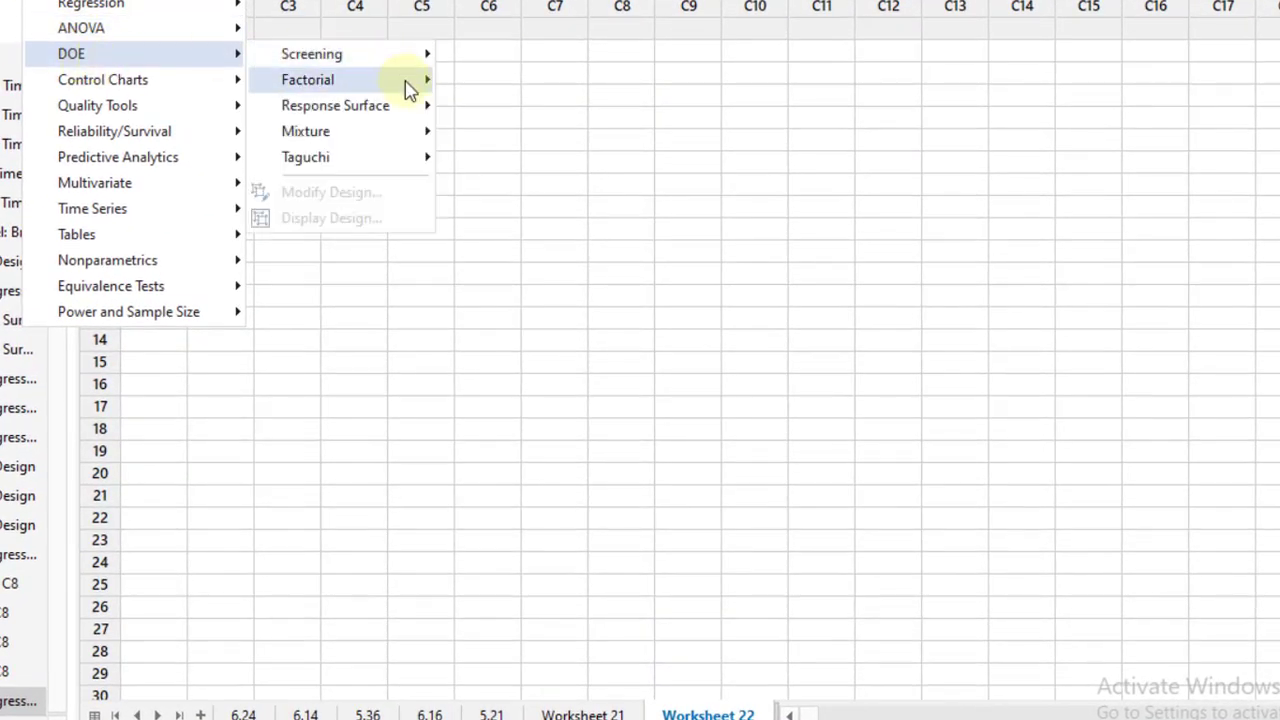
mouse_move(405, 84)
click(560, 88)
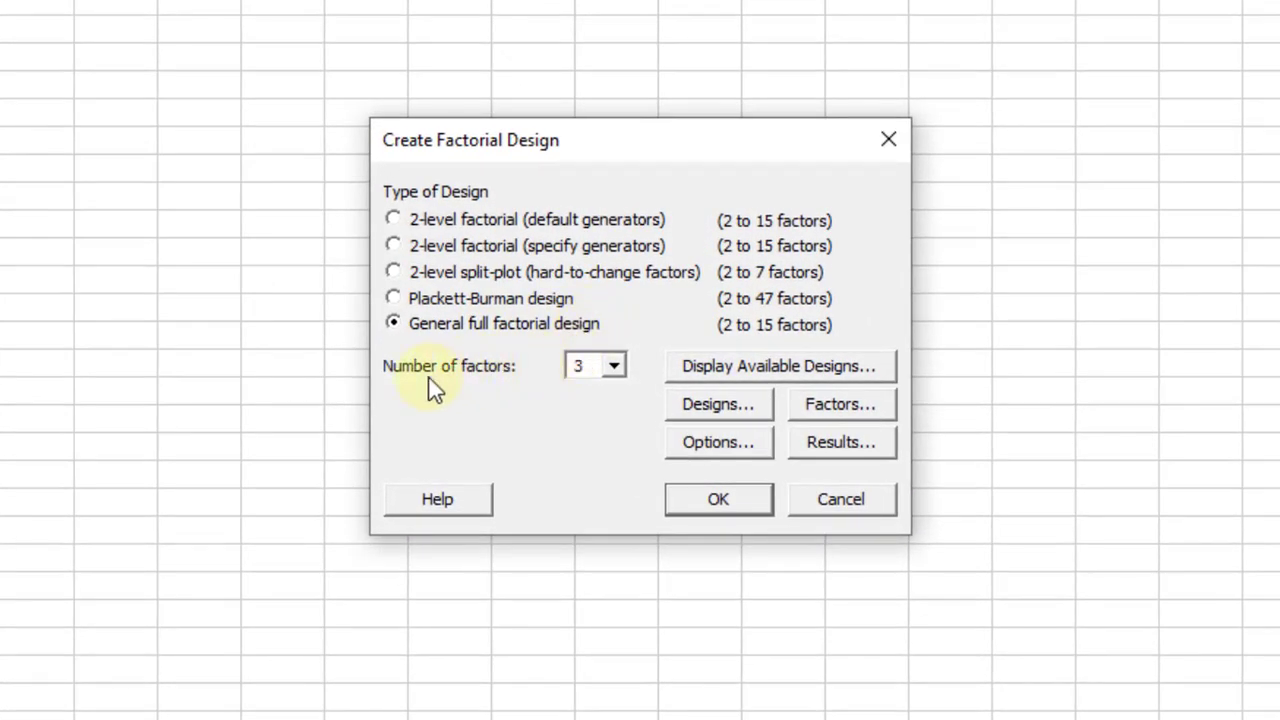
click(734, 406)
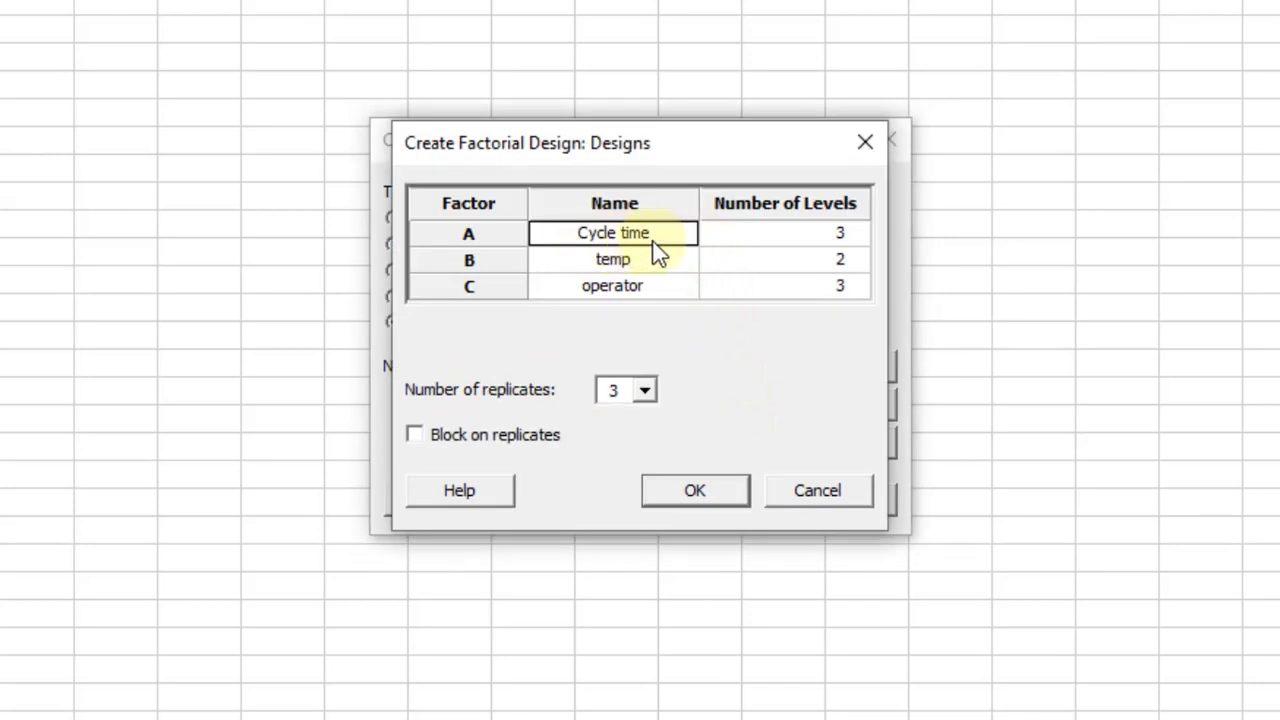
text(cy)
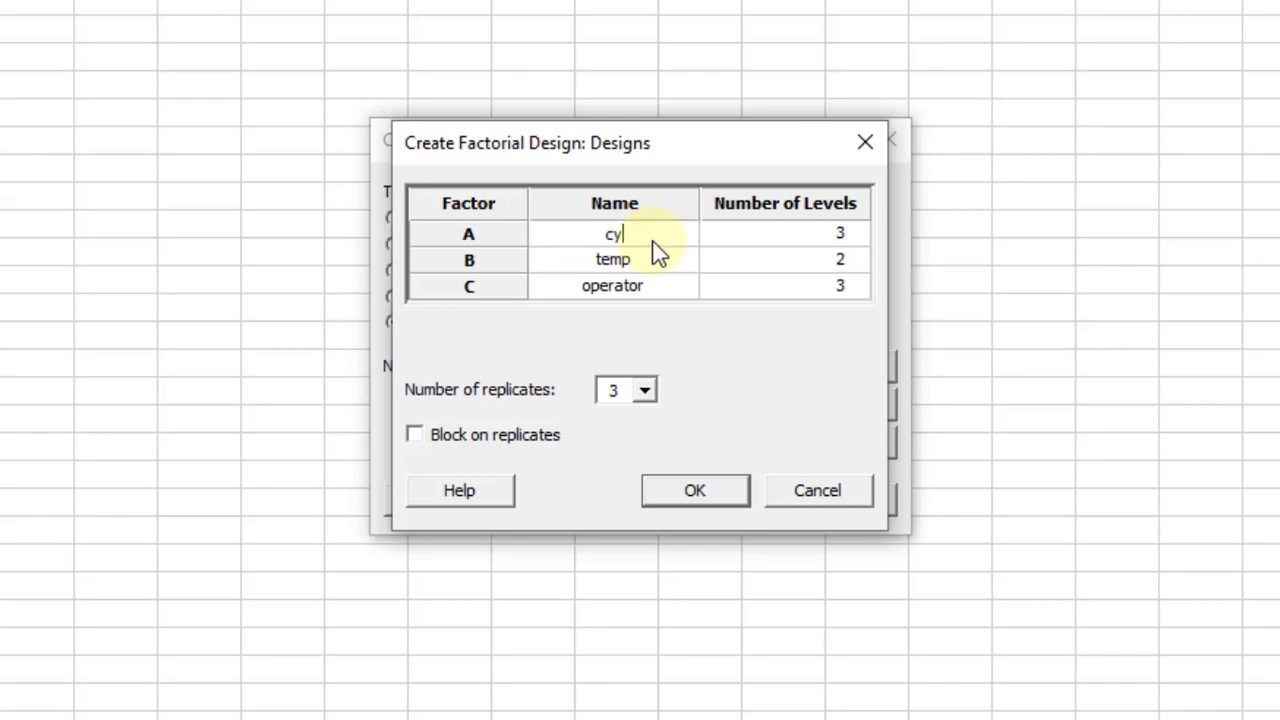
text(cle time)
Confirm the design settings and keep cycle time as a numeric factor in Factors.
click(721, 492)
click(850, 412)
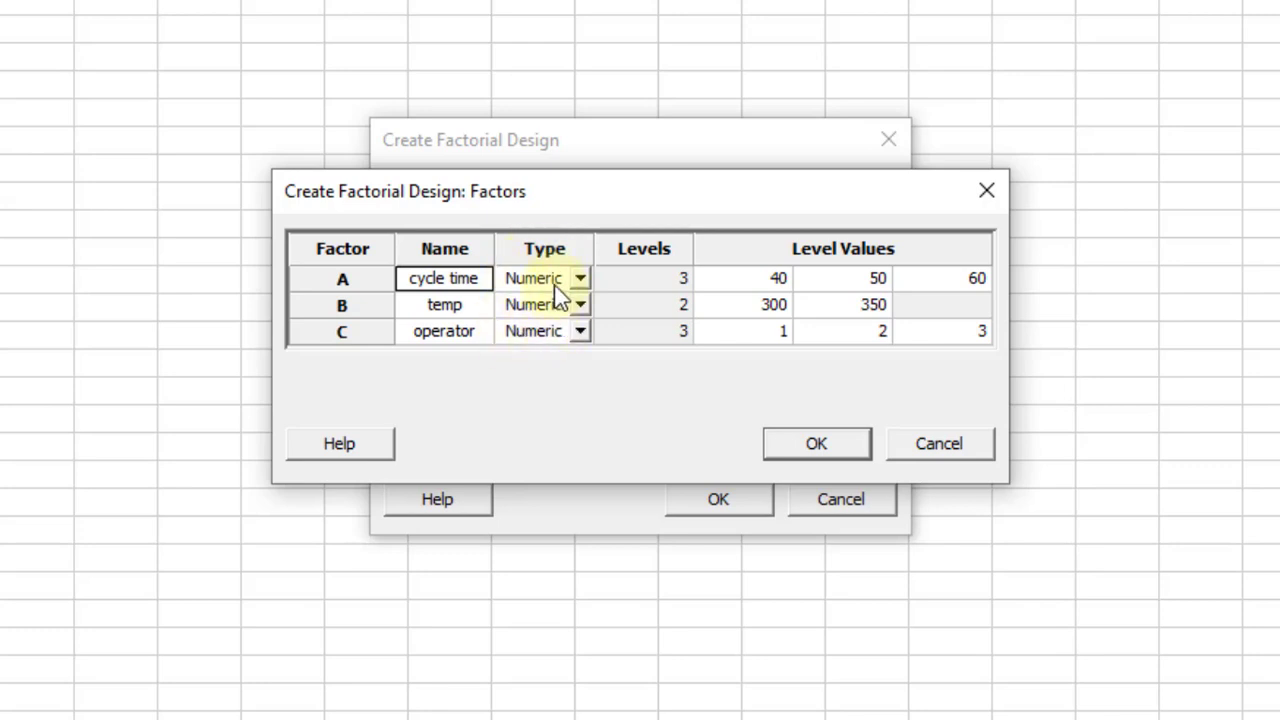
click(579, 278)
click(579, 278)
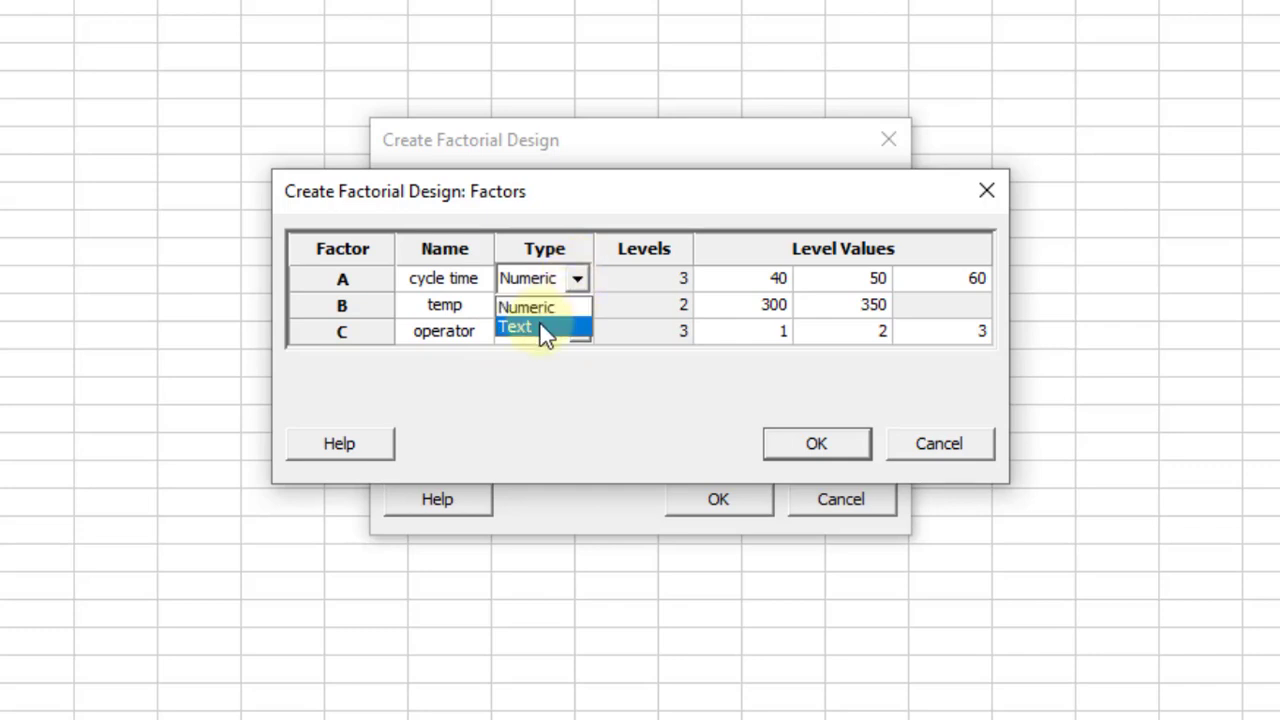
click(679, 190)
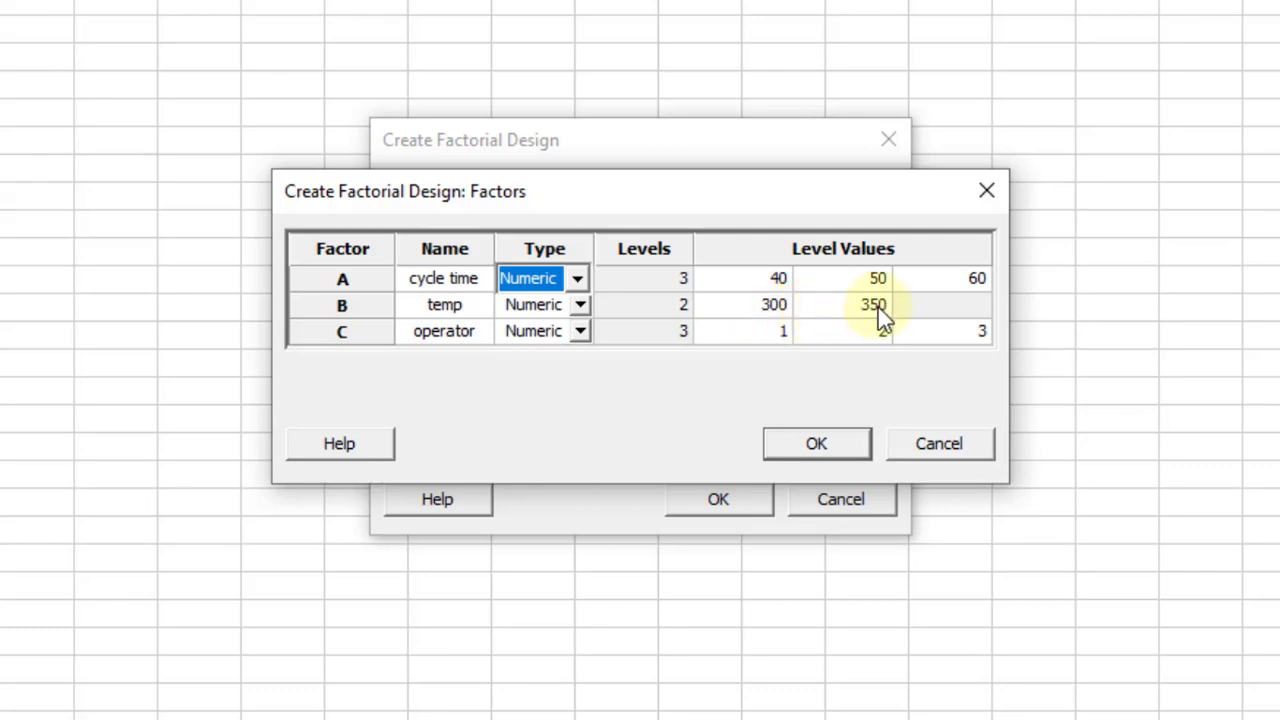
Change the temp levels to 300 and 350 and confirm the factor levels.
click(759, 314)
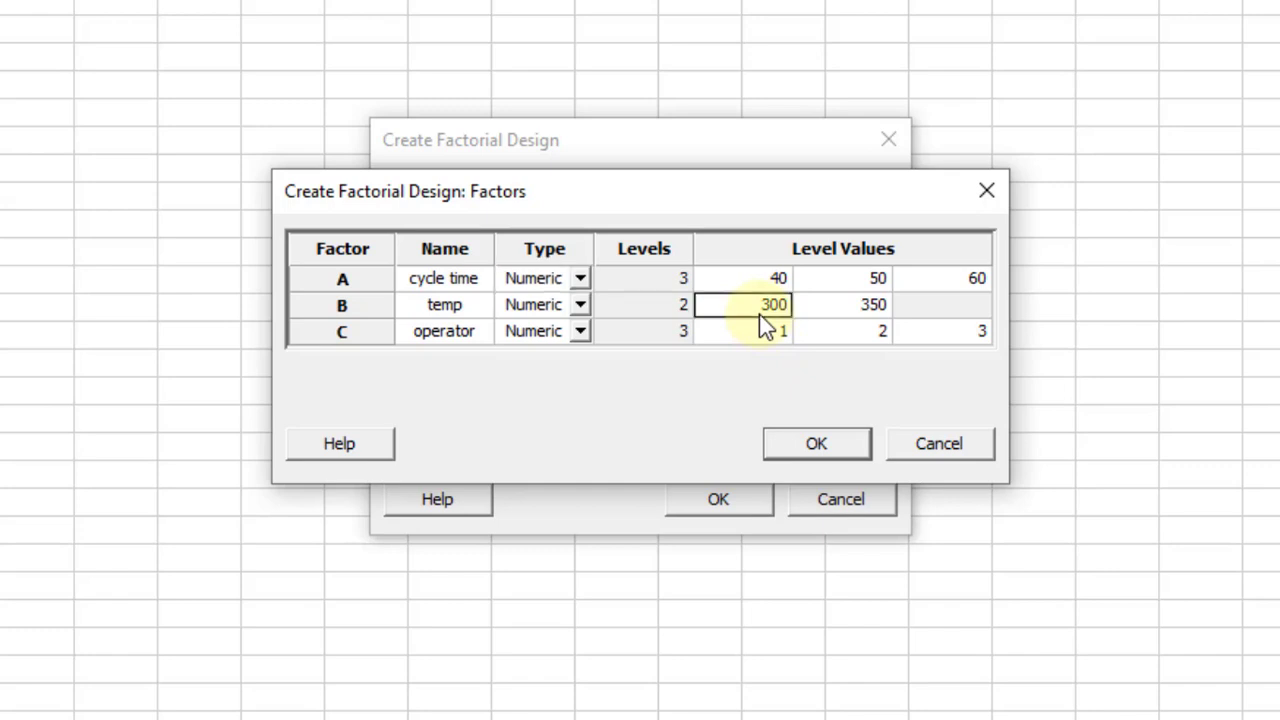
key(BackSpace)
click(869, 306)
key(BackSpace)
click(768, 307)
text(3000)
key(BackSpace)
key(Tab)
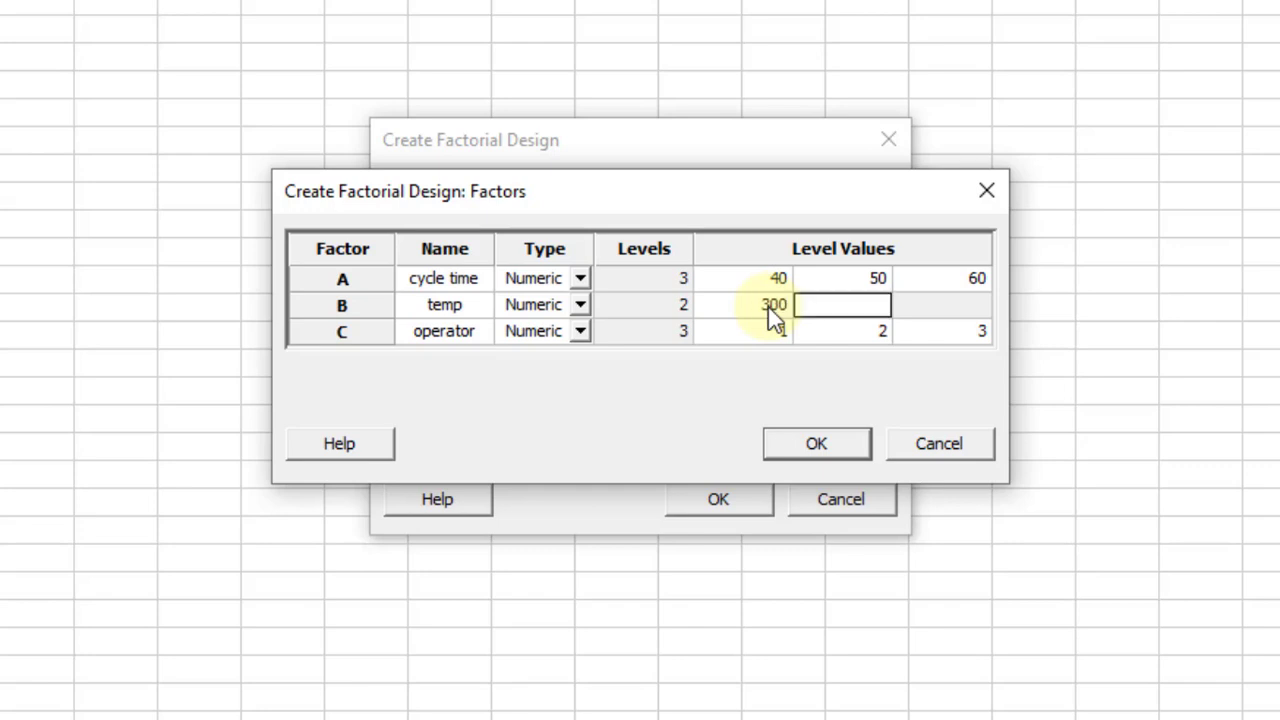
text(350)
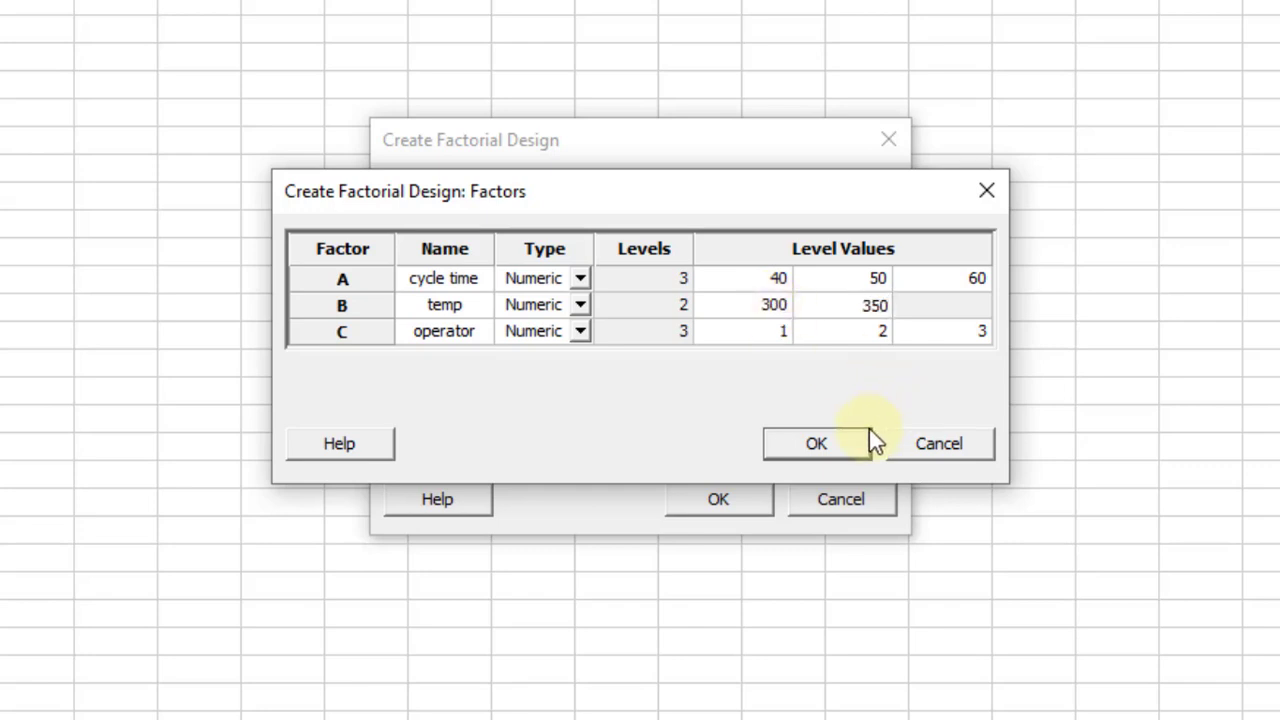
click(823, 446)
Create the 54-run design without randomizing runs in Worksheet 23, shown as data only.
click(757, 445)
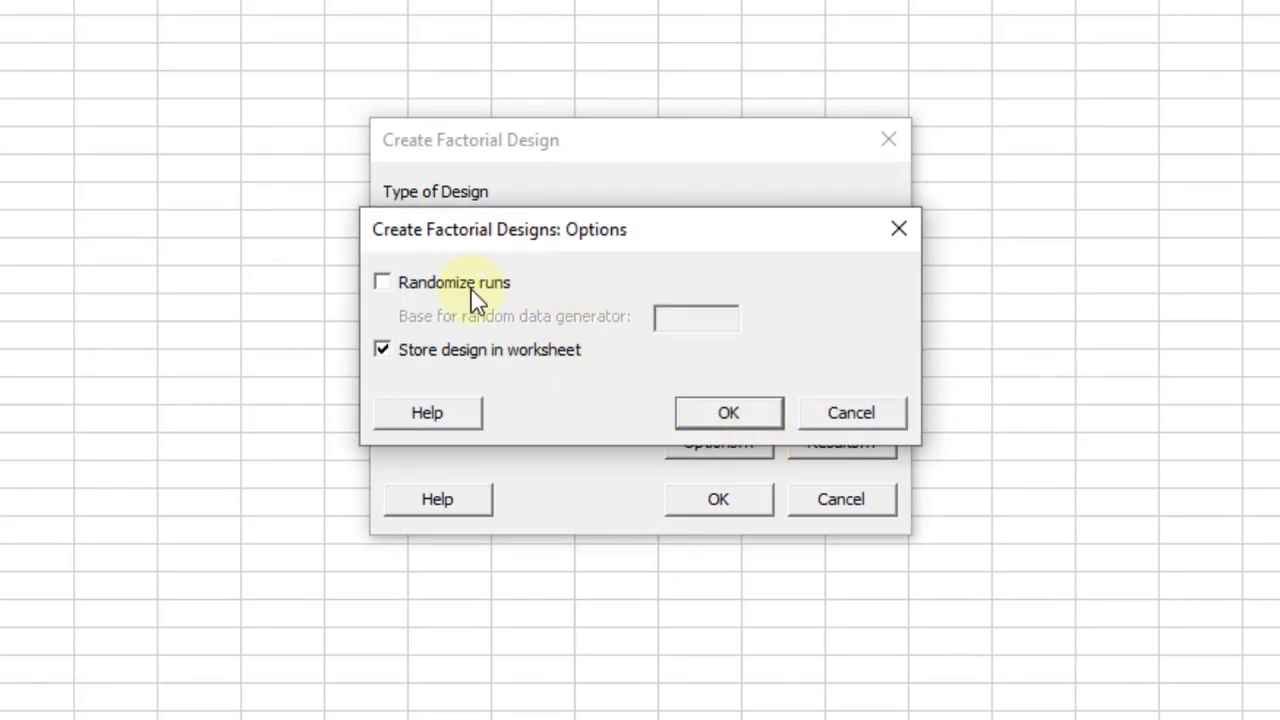
click(757, 418)
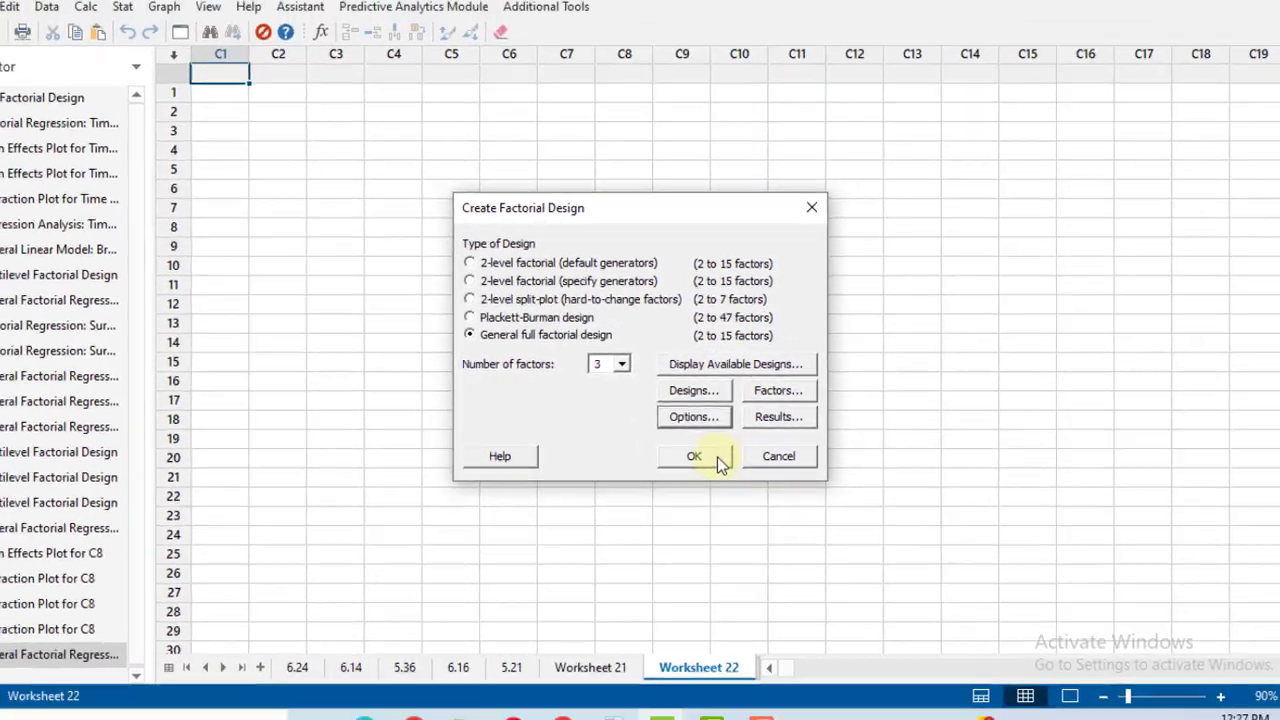
click(718, 499)
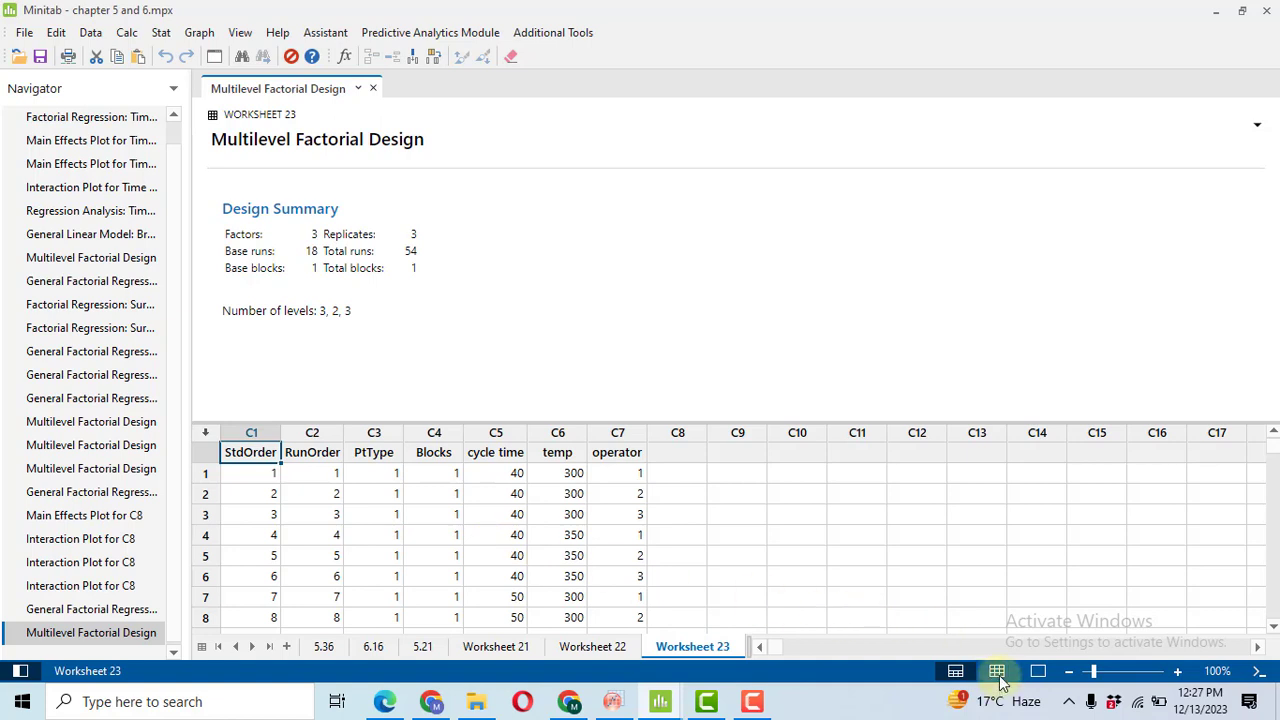
click(997, 671)
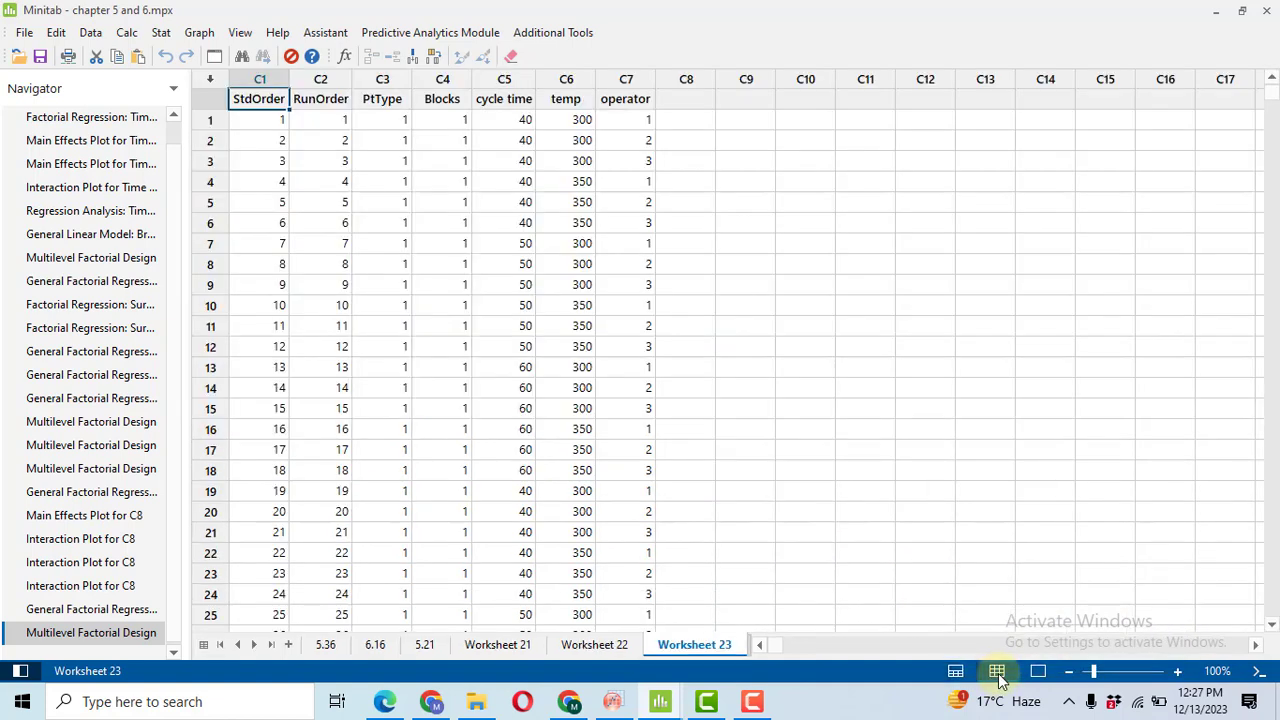
Name column C8 'Score' in Worksheet 23 for the response values.
click(686, 104)
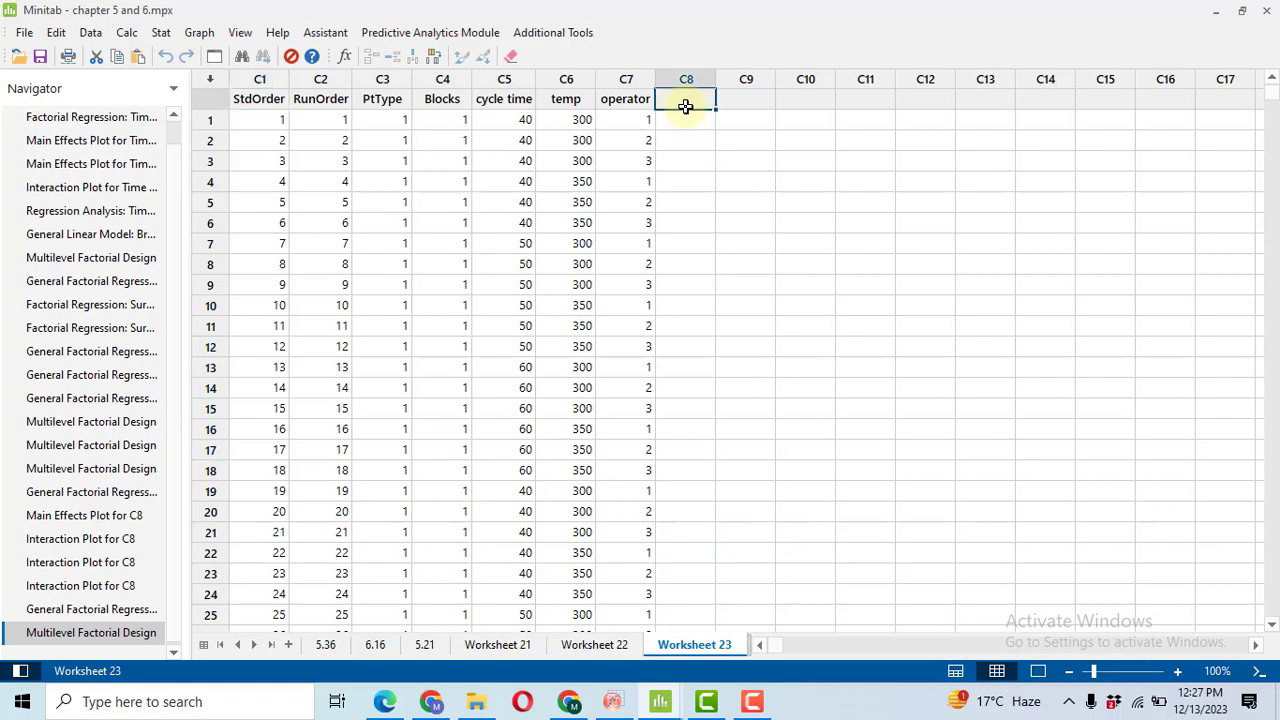
text(Score)
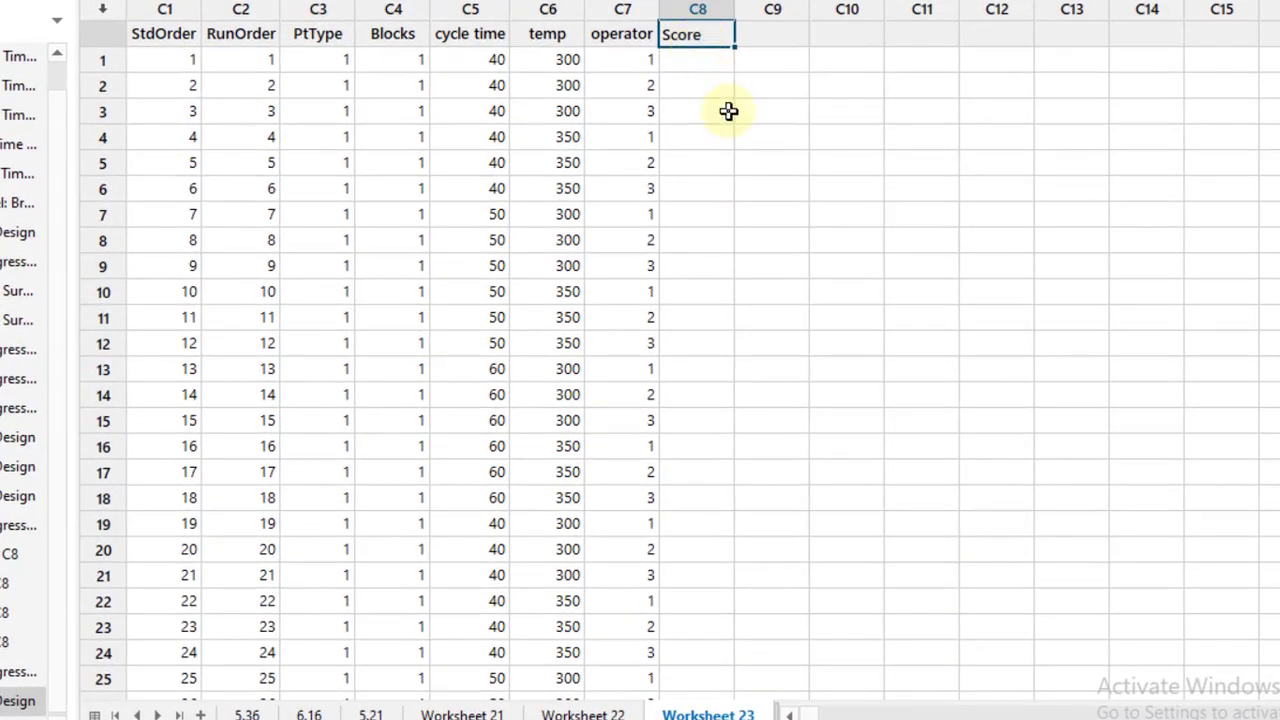
click(728, 111)
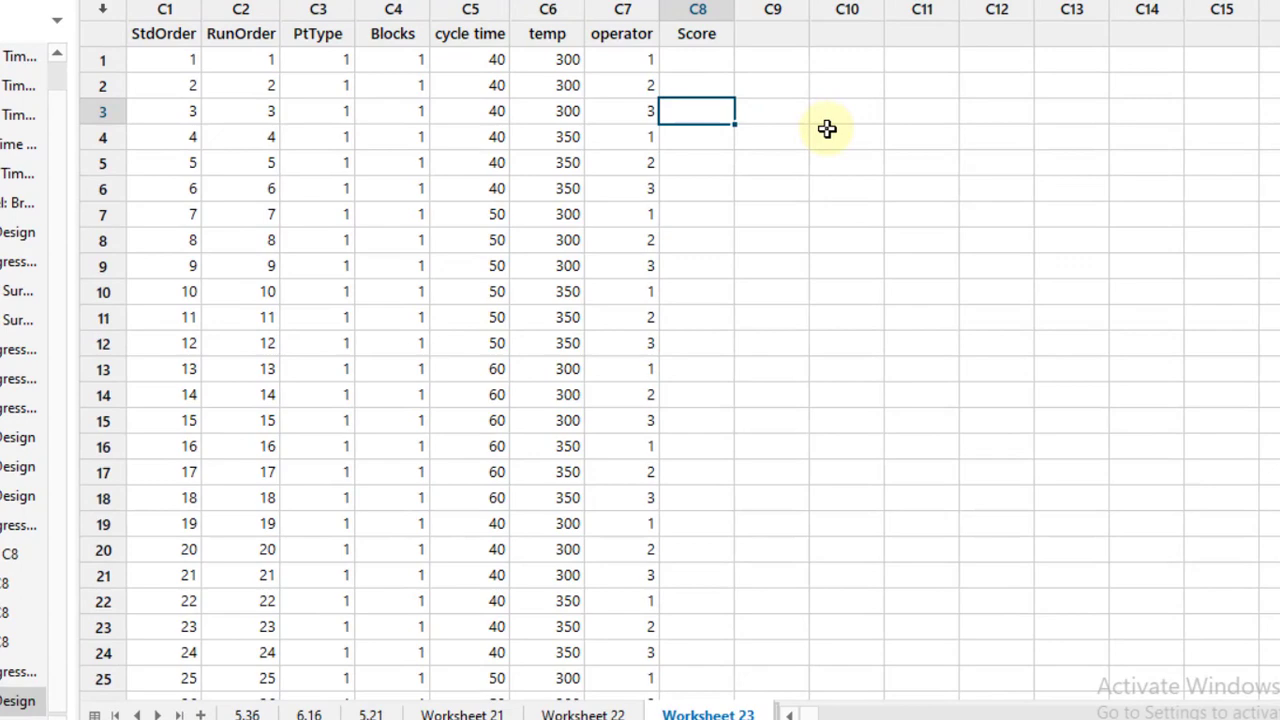
scroll(827, 128, up, 1)
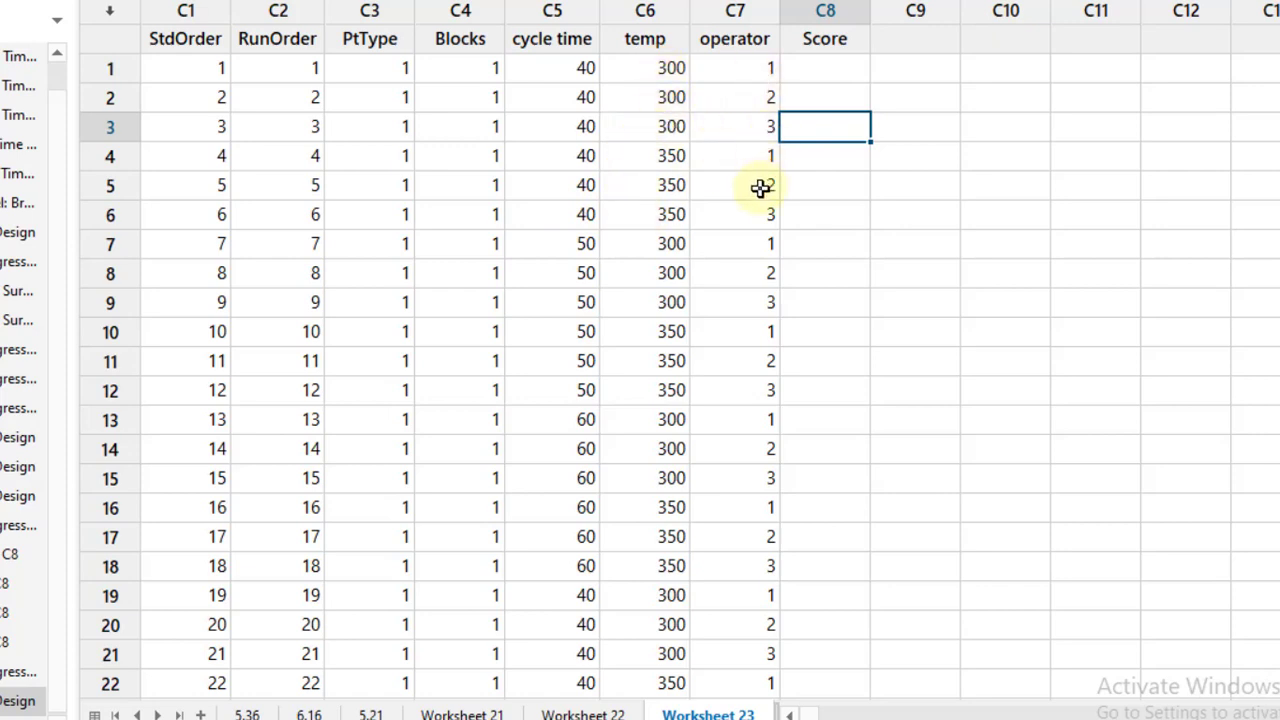
key(alt+Tab)
Enter scores 23, 27 and 31 from the textbook table into Score rows 1–3.
click(830, 66)
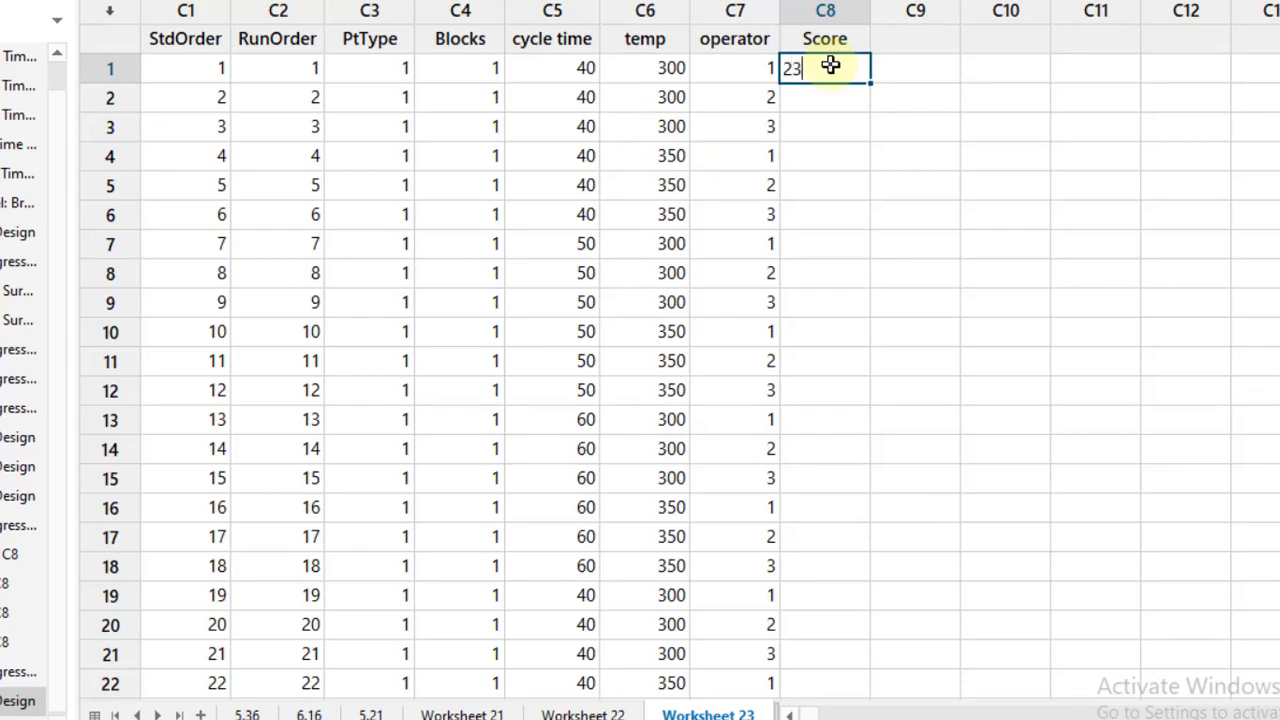
text(23)
key(Return)
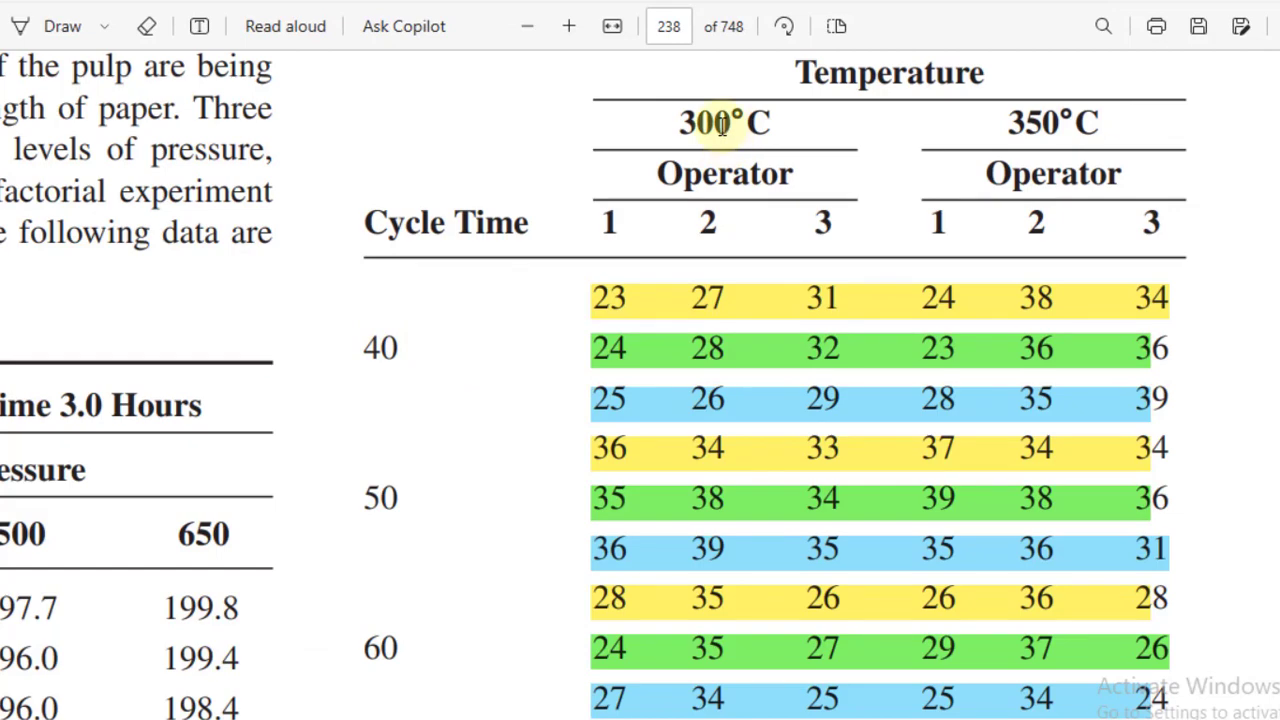
key(alt+Tab)
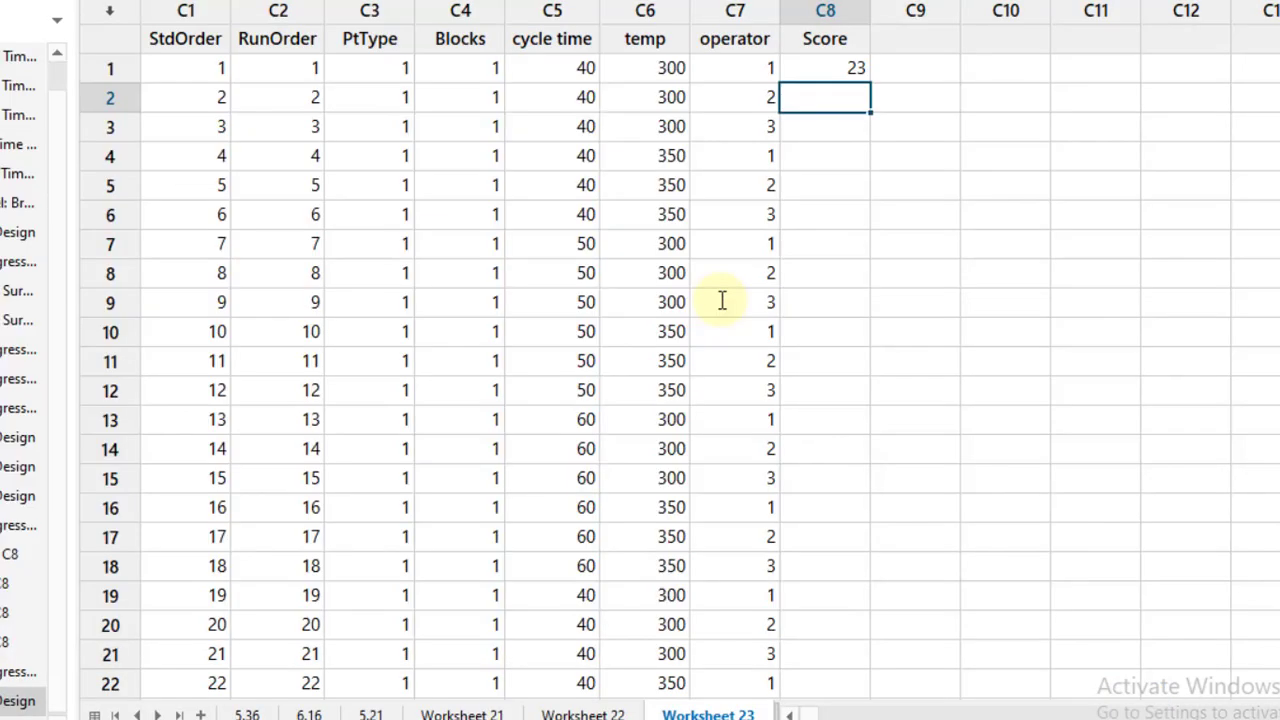
key(Return)
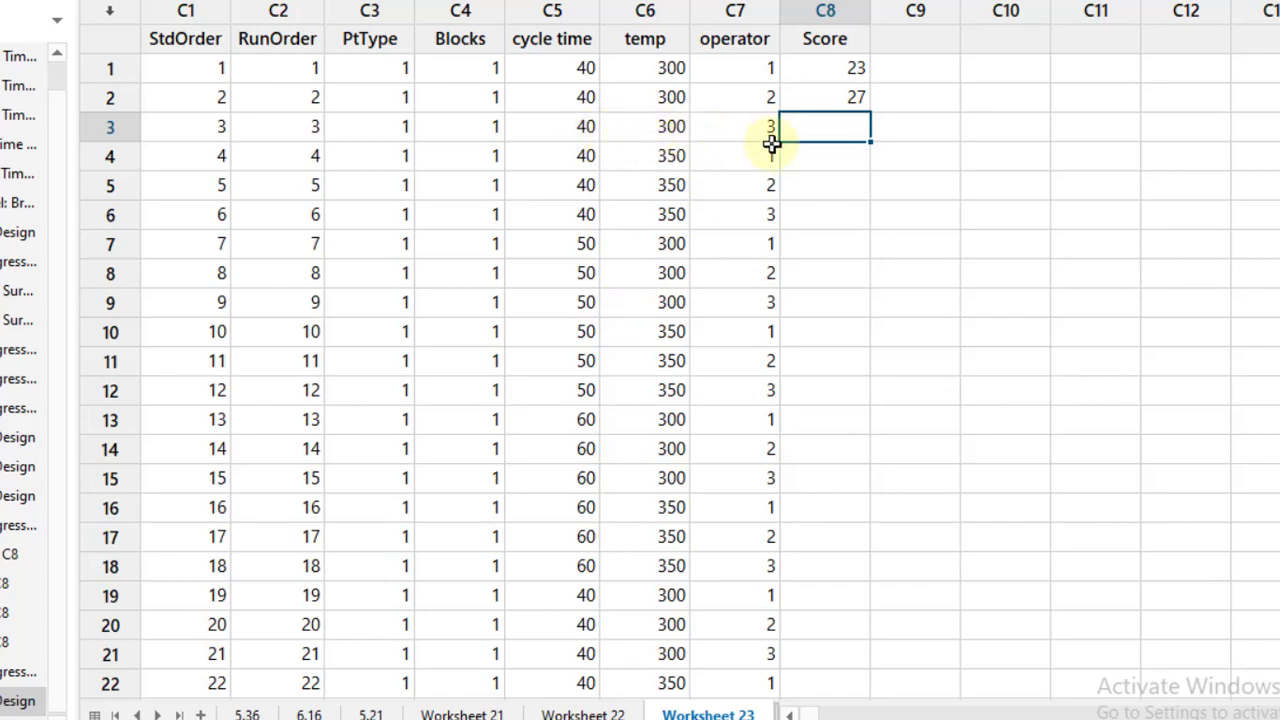
key(alt+Tab)
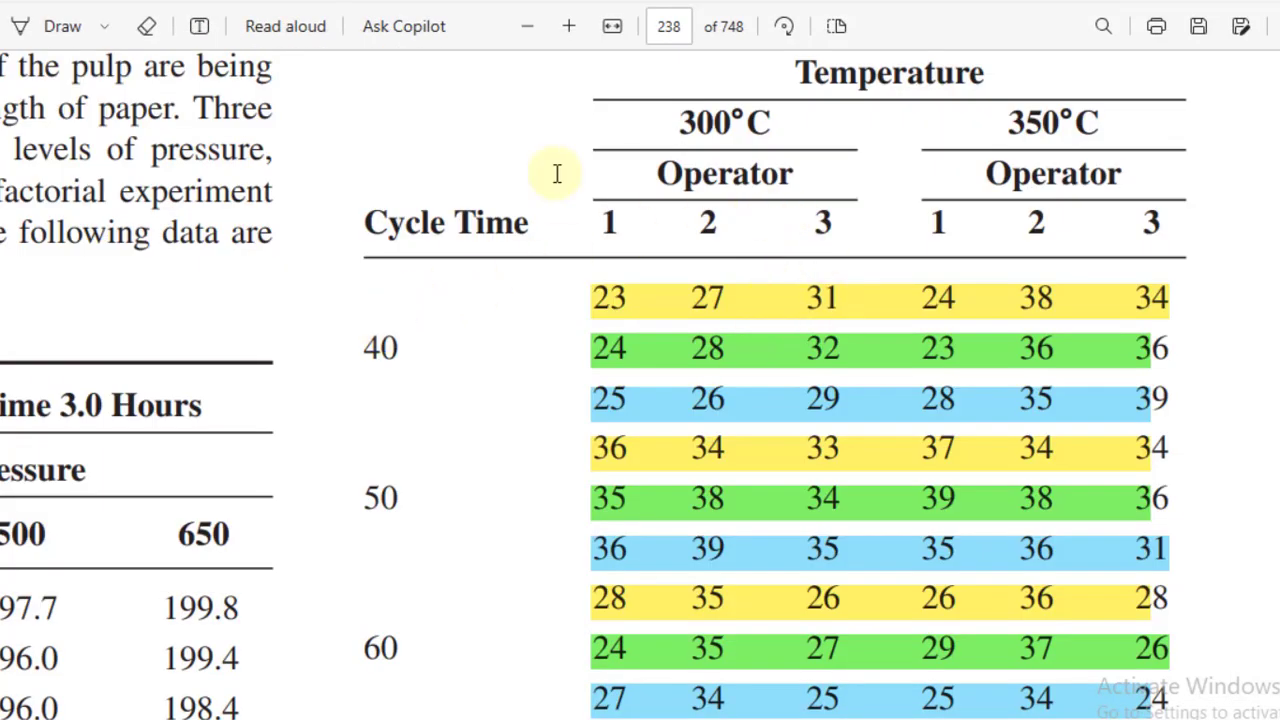
key(alt+Tab)
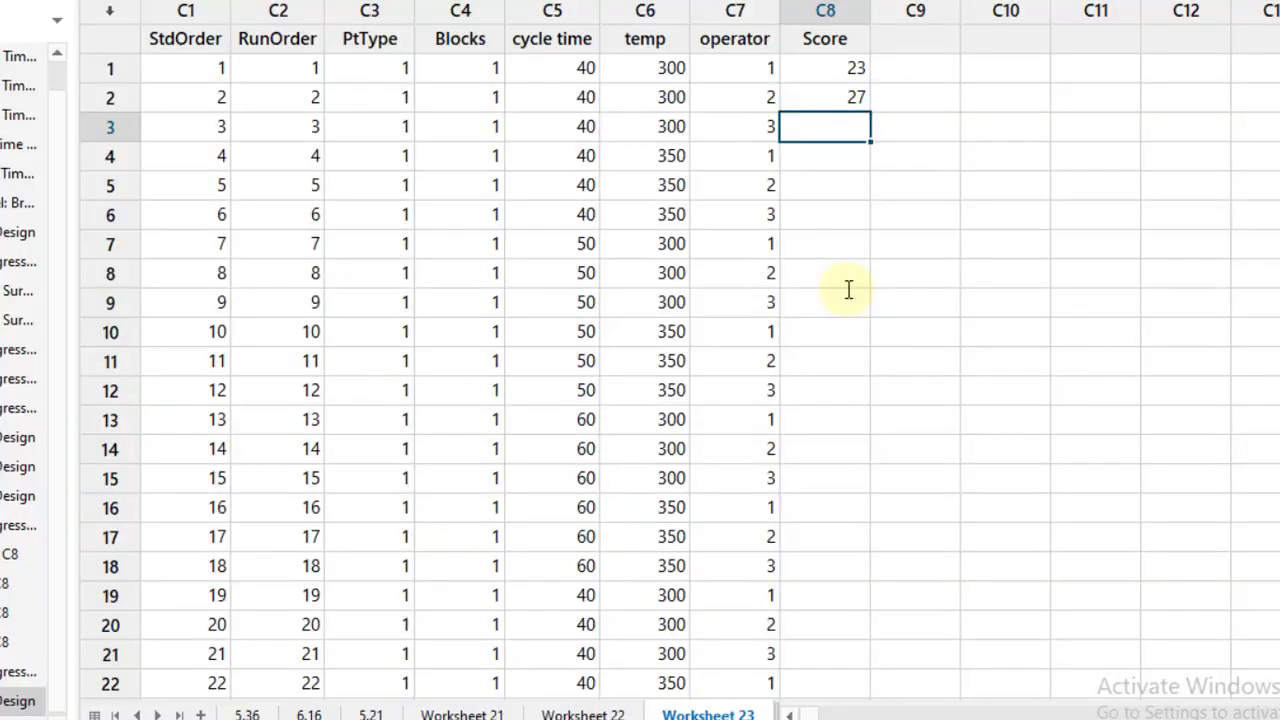
text(31)
key(Return)
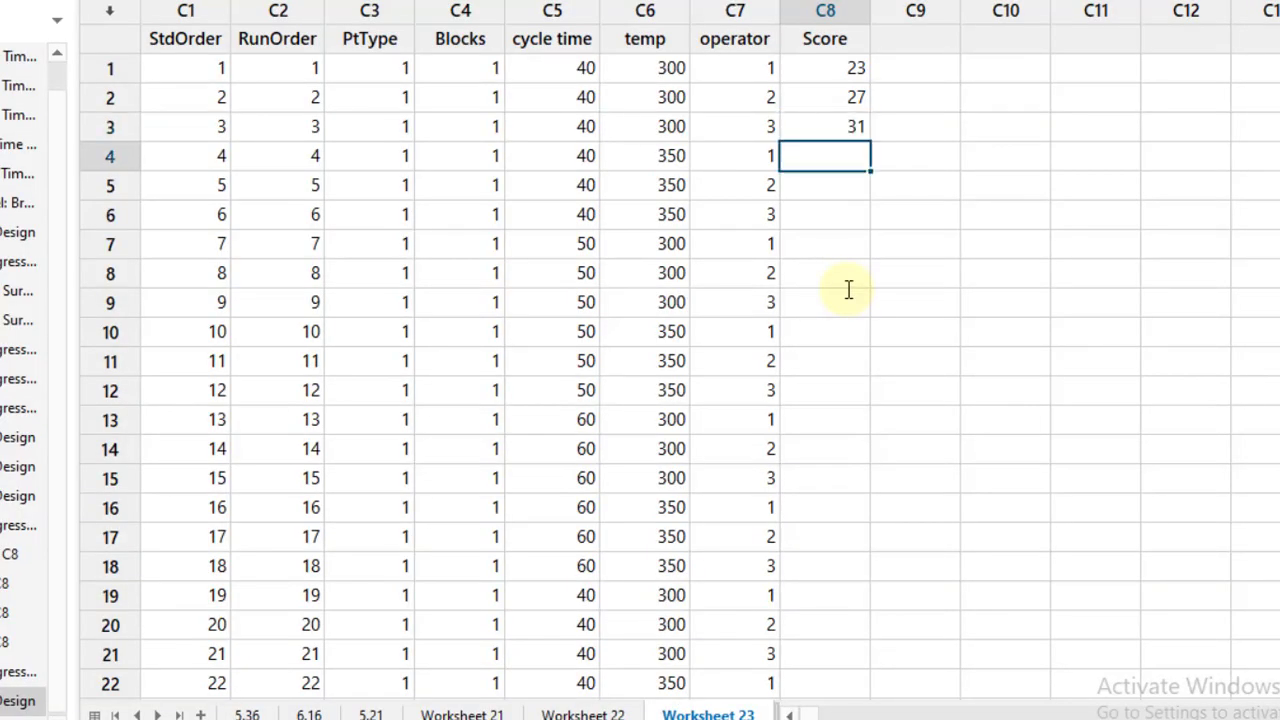
key(alt+Tab)
click(848, 290)
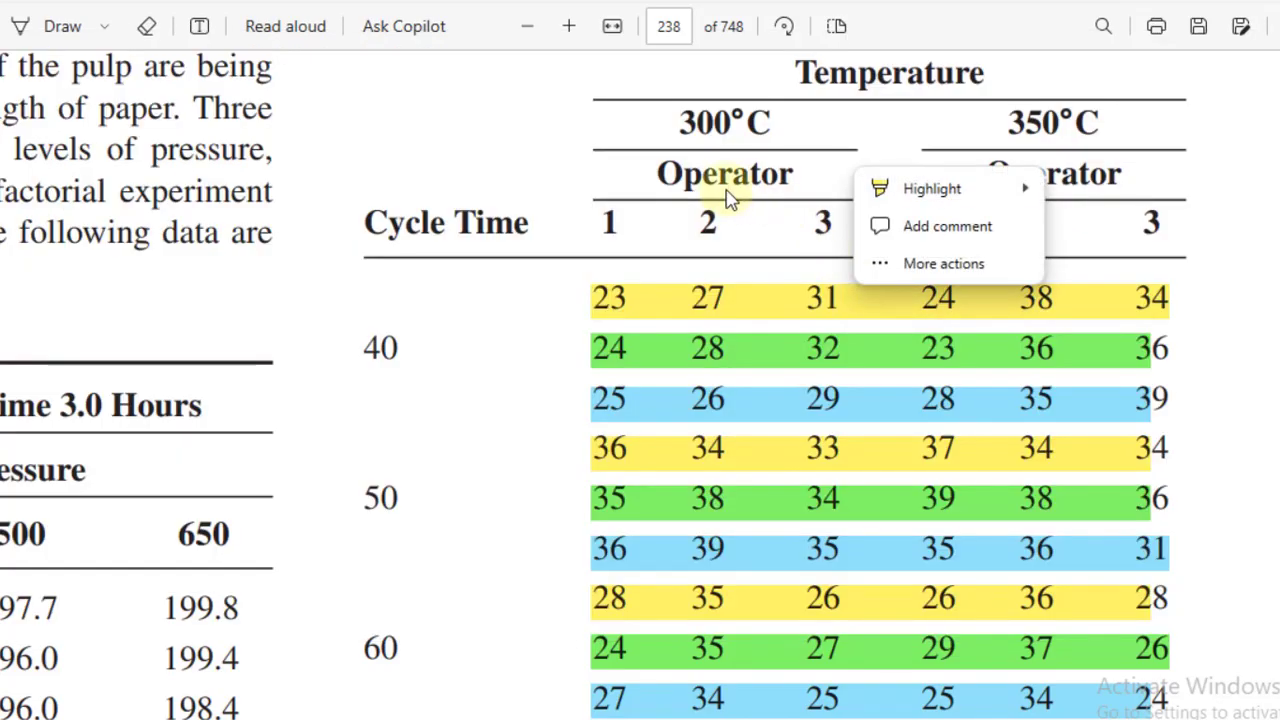
key(alt+Tab)
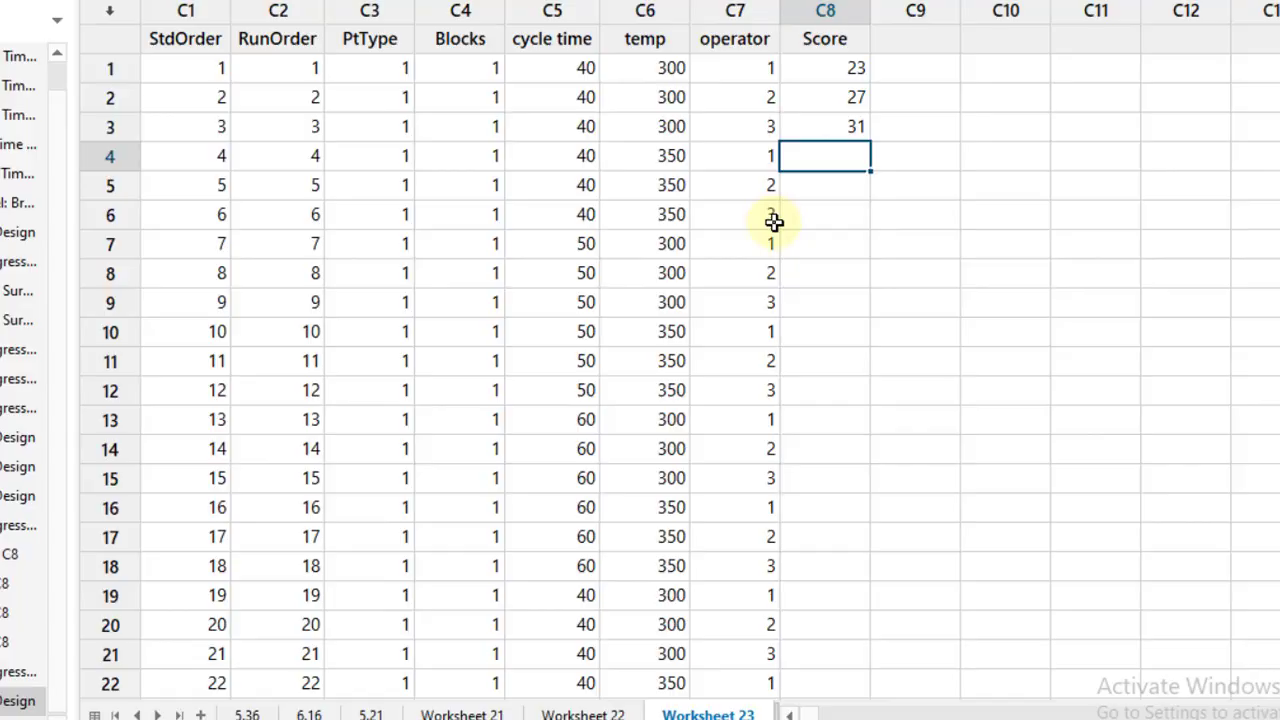
Enter scores 24, 38 and 34 into Score rows 4–6.
key(alt+Tab)
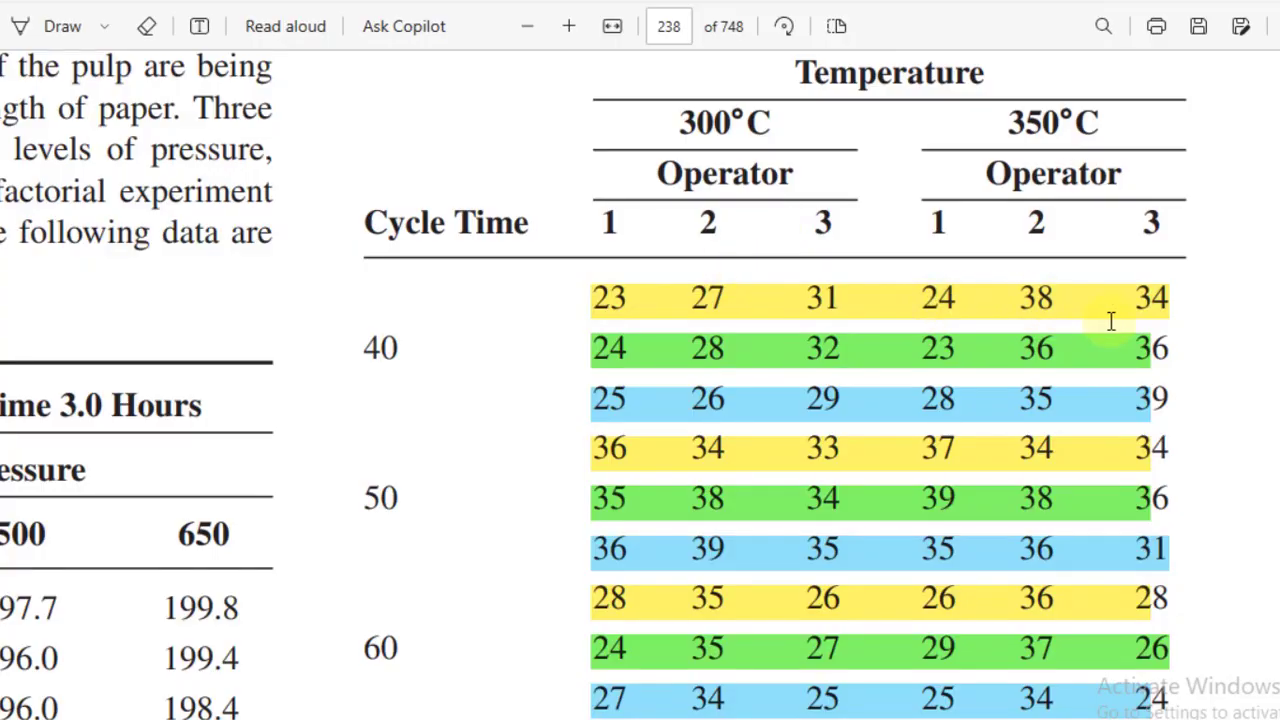
key(alt+Tab)
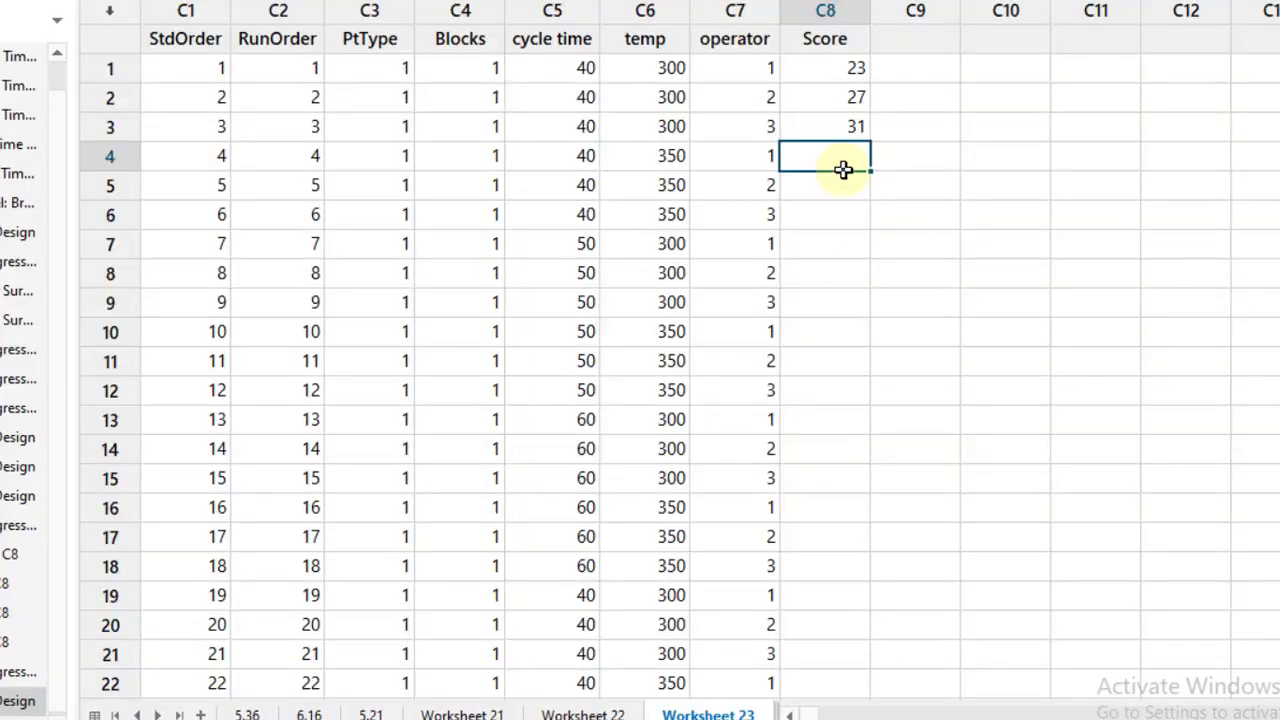
text(24)
key(Return)
text(3)
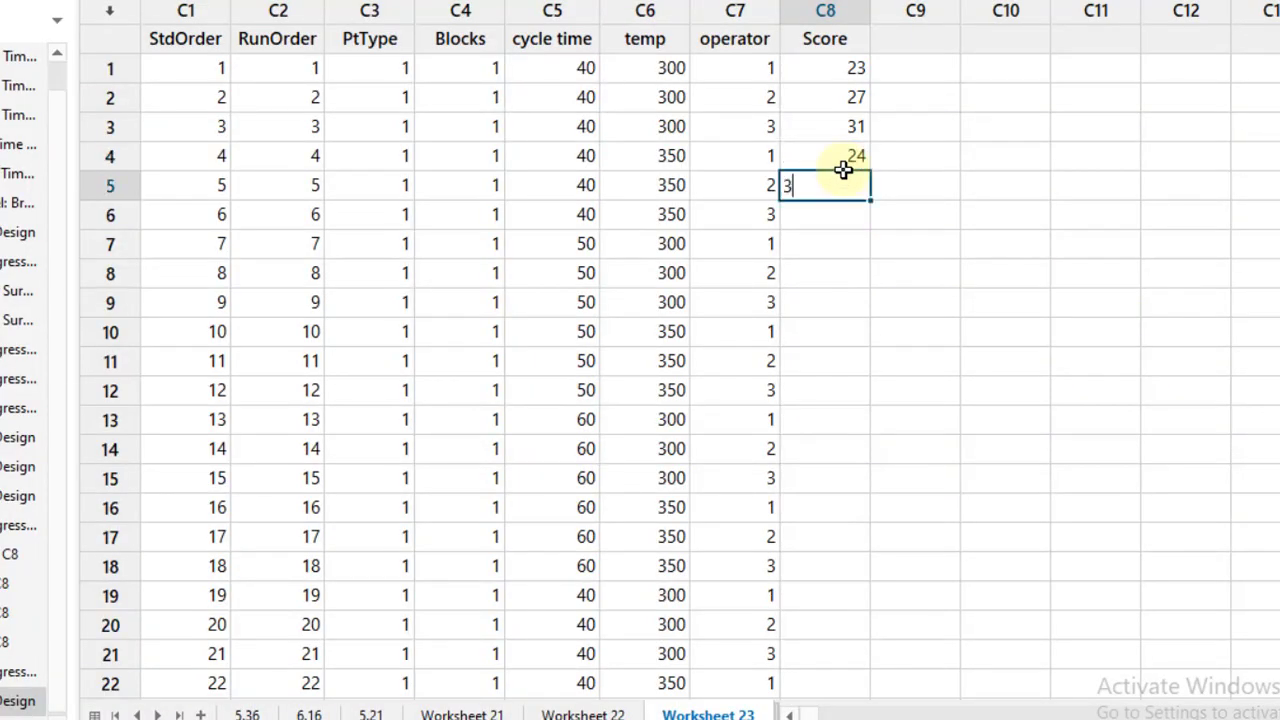
text(8)
key(Return)
key(alt+Tab)
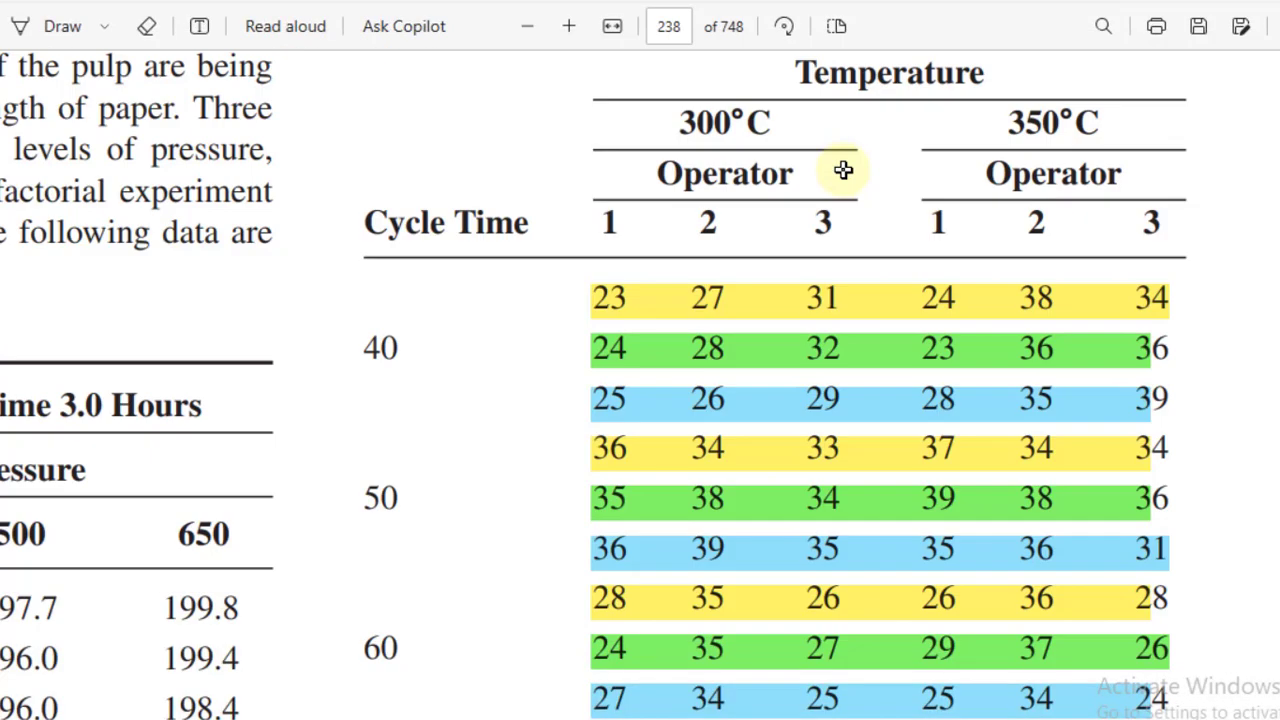
key(alt+Tab)
text(3)
key(Return)
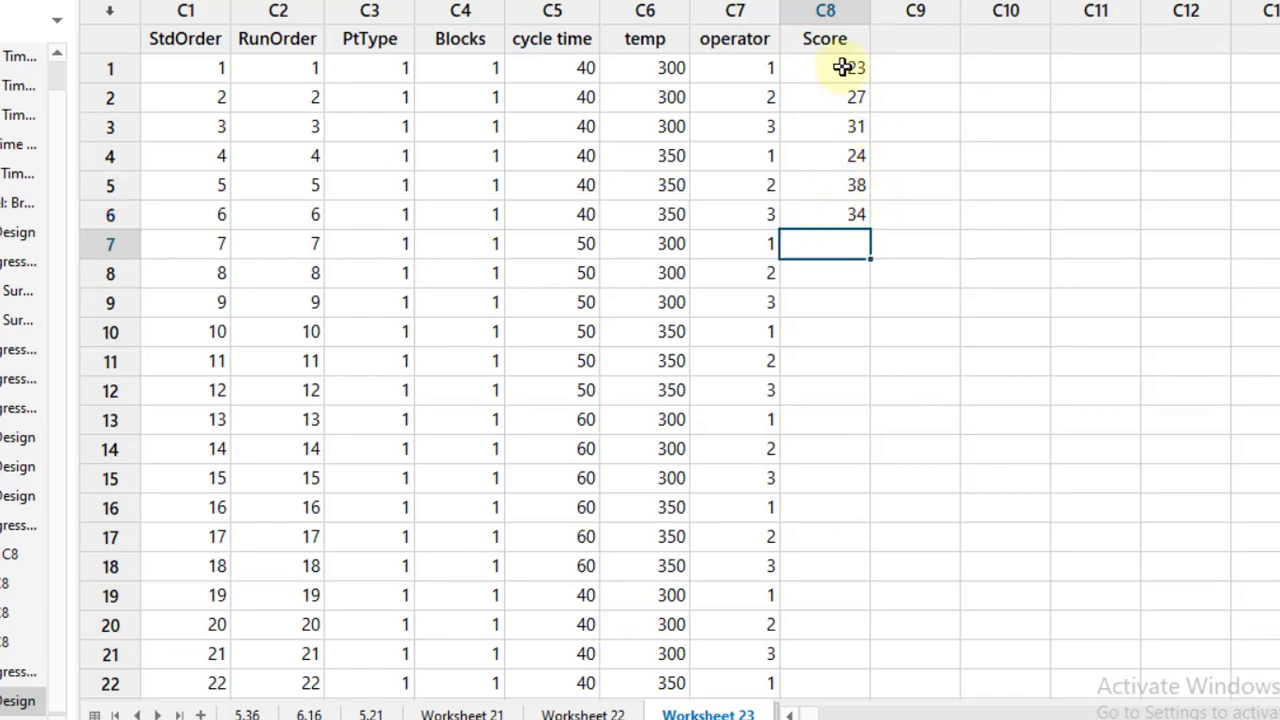
key(alt+Tab)
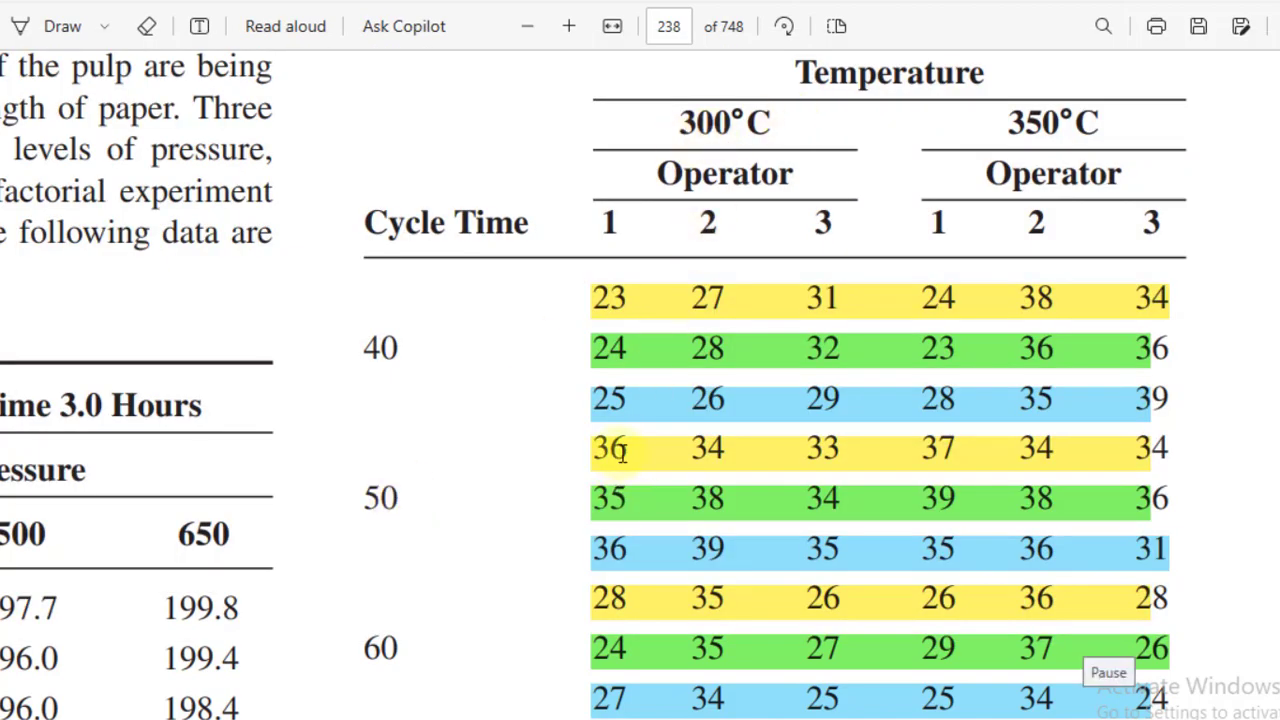
key(alt+Tab)
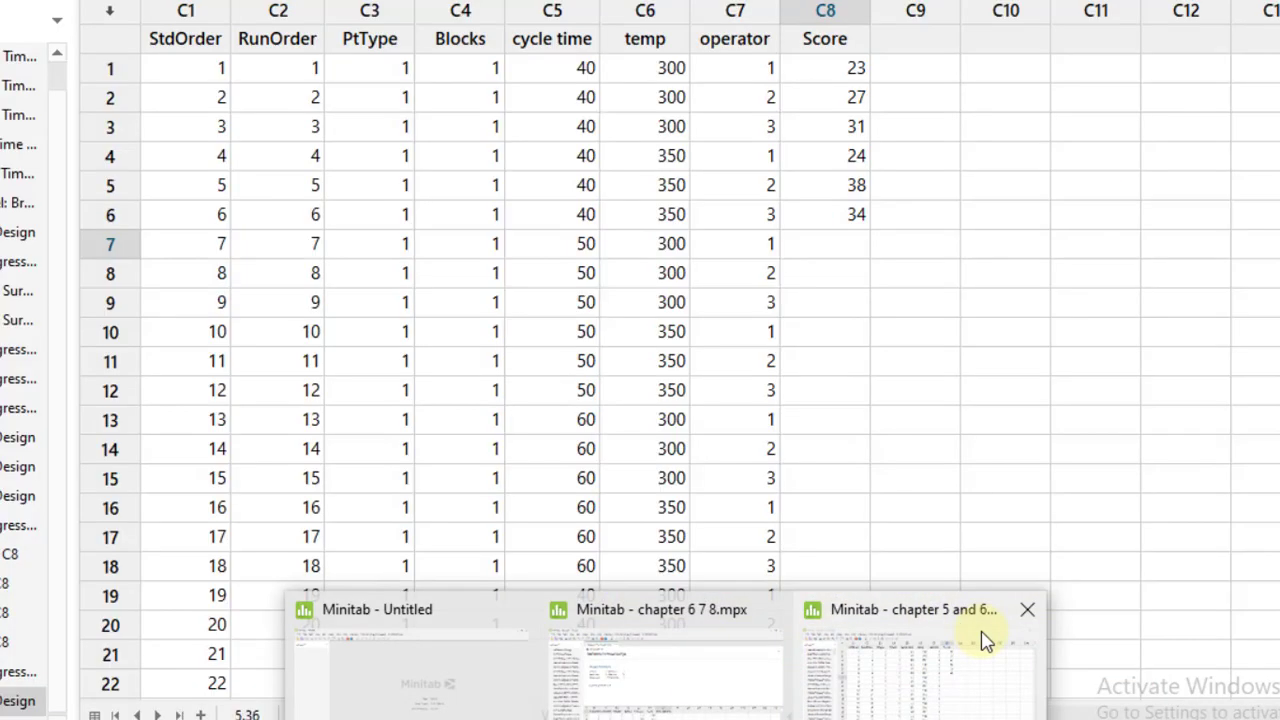
click(985, 645)
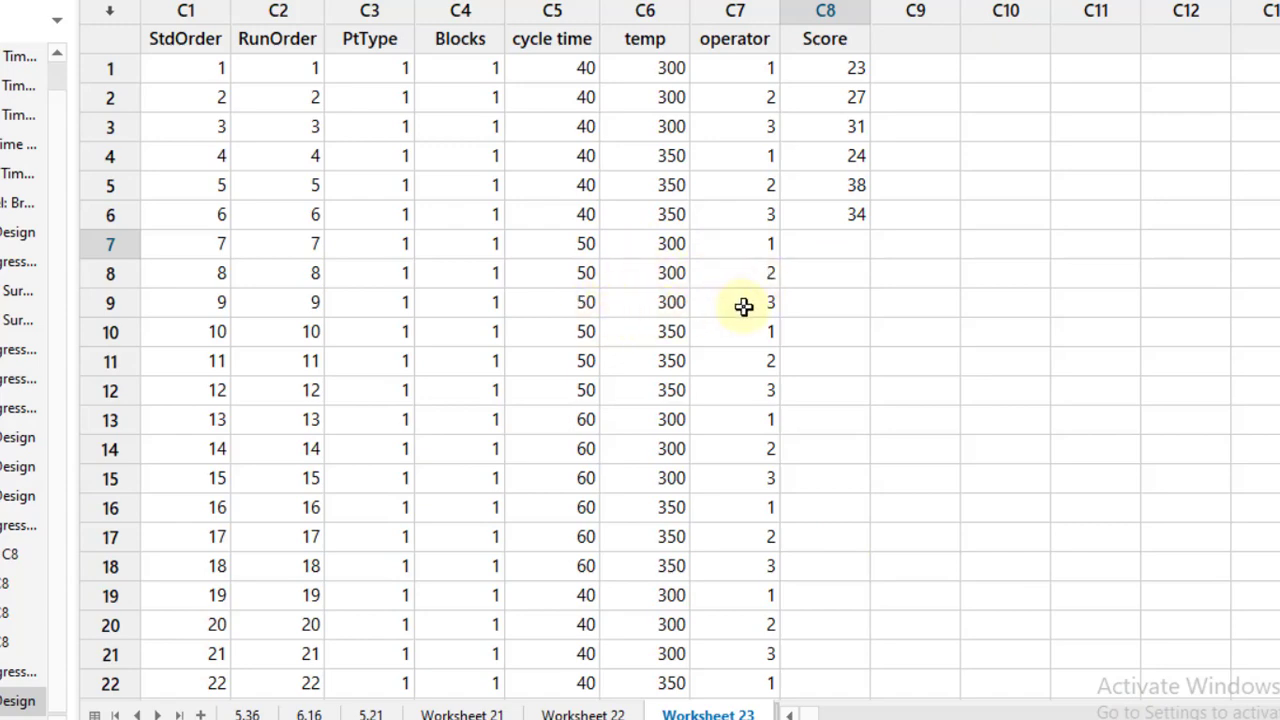
key(alt+Tab)
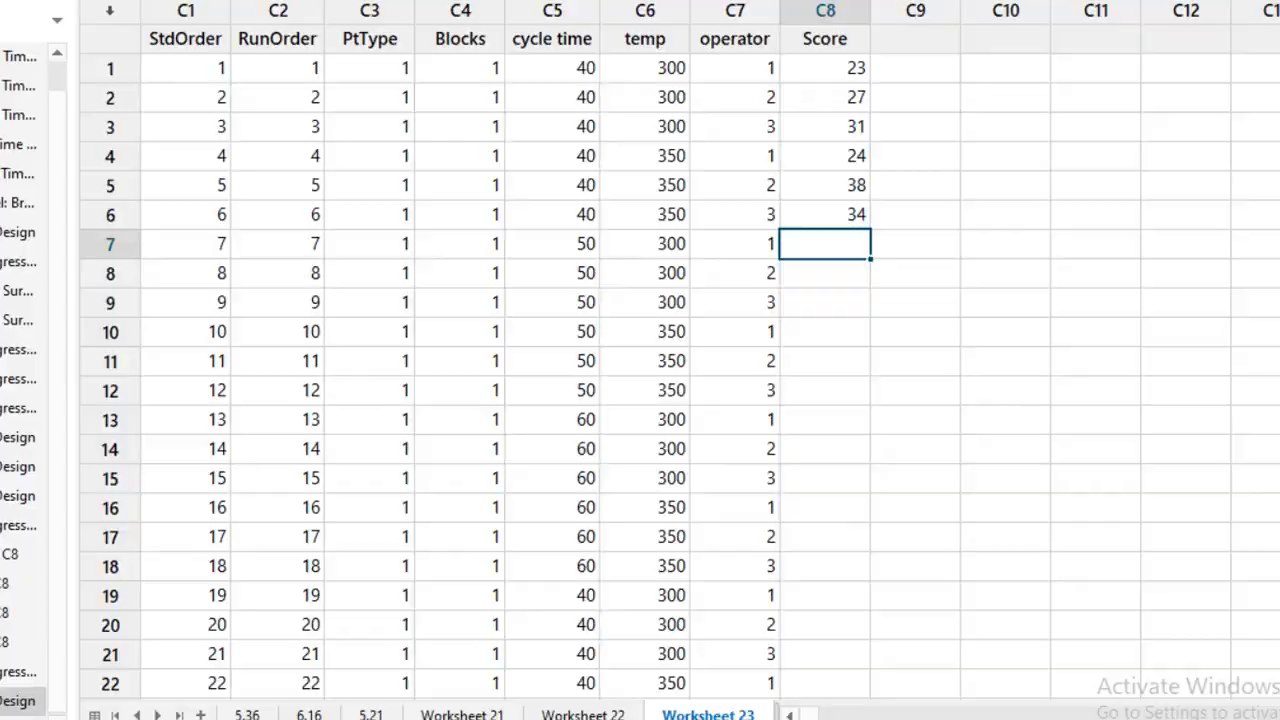
key(alt+Tab)
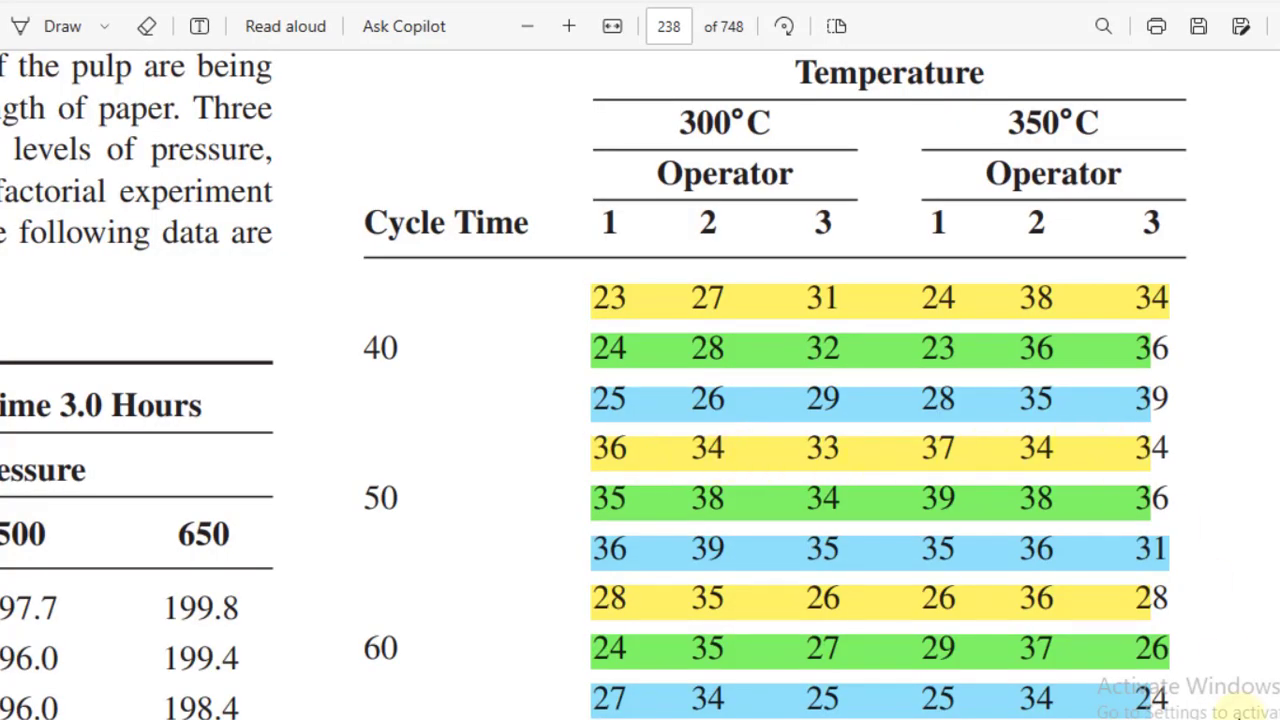
key(alt+Tab)
key(alt+Tab)
Step down Worksheet 21's SCORE column to row 54 to check all 54 observations.
click(915, 608)
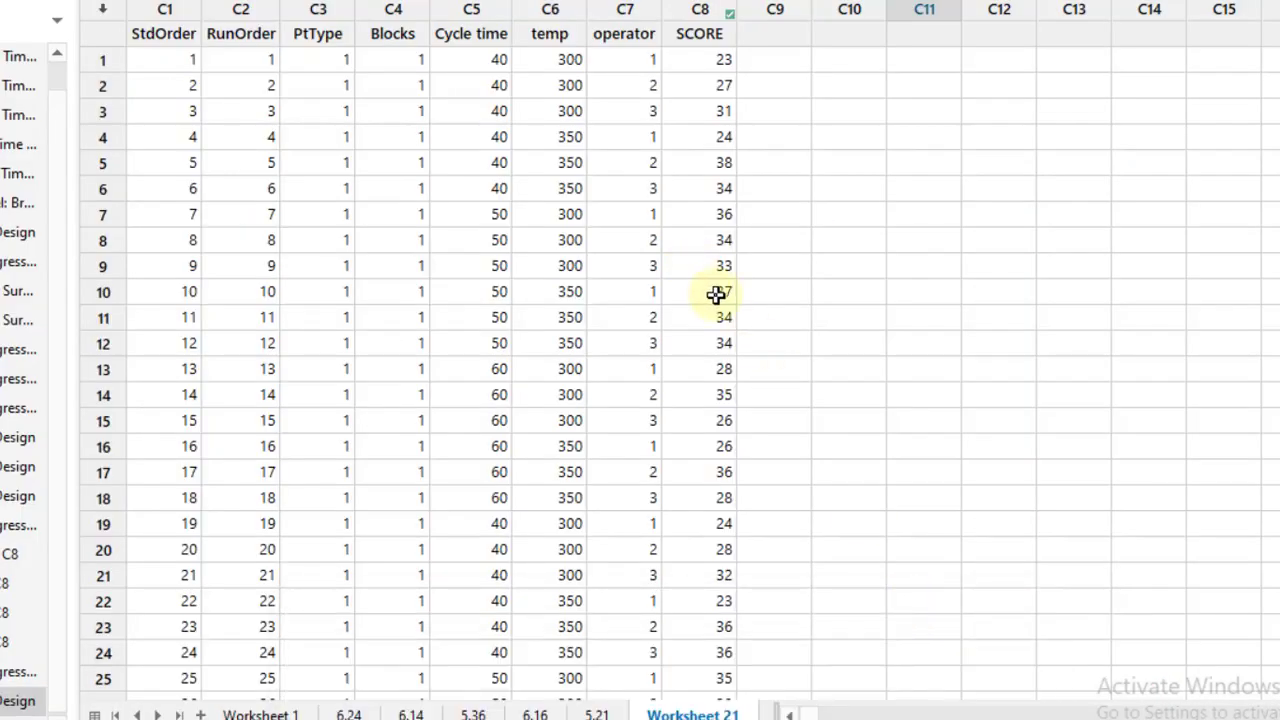
click(716, 294)
key(Down)
key(Down)
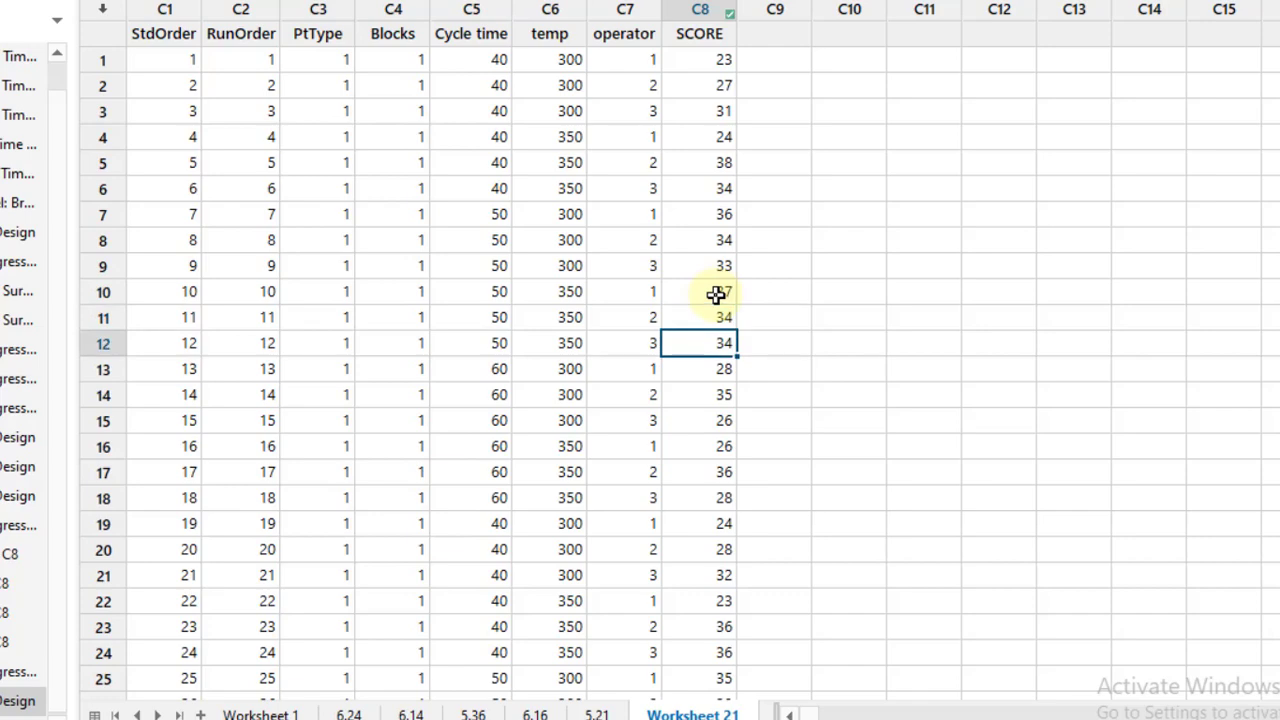
click(1224, 328)
key(Down)
key(Down)
key(Down)
key(Down)
key(Down)
key(Down)
key(Down)
key(Down)
key(Down)
key(Down)
key(Down)
key(Down)
key(Down)
key(Down)
key(Down)
key(Down)
key(Down)
key(Down)
key(Down)
key(Down)
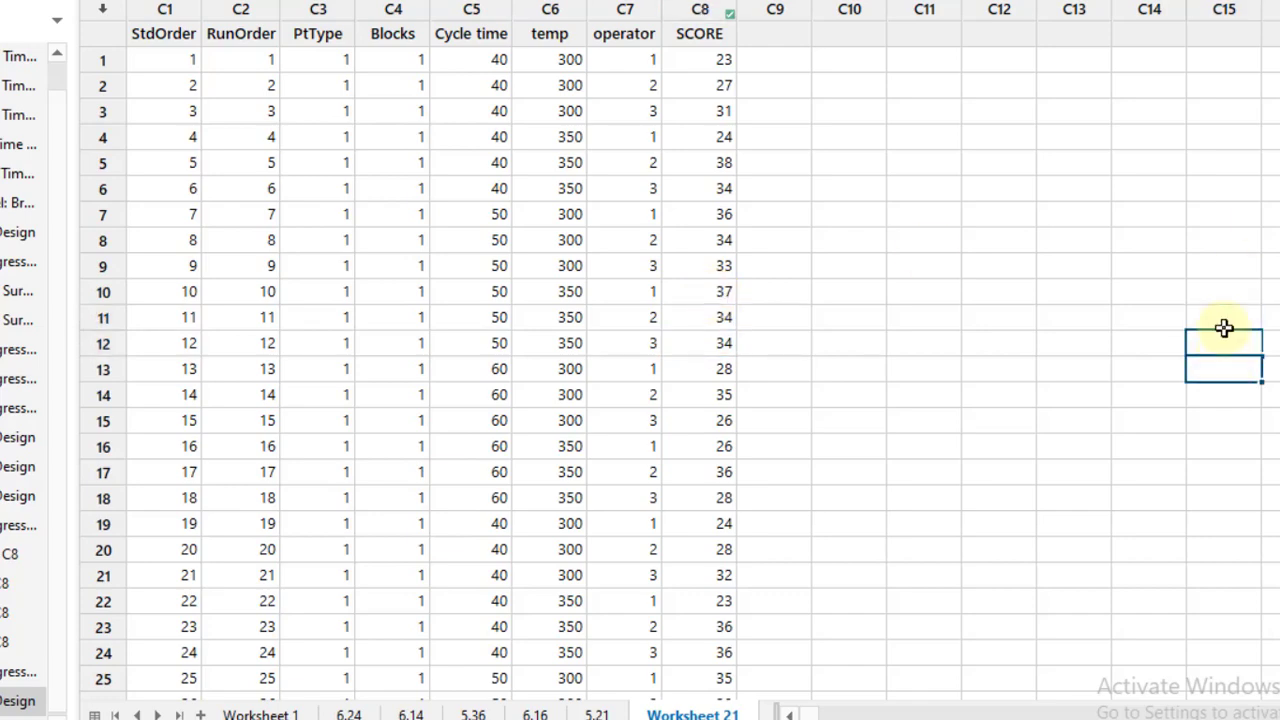
key(Down)
key(Down)
key(Down)
key(Down)
key(Down)
key(Down)
key(Down)
key(Down)
key(Down)
key(Down)
key(Down)
key(Down)
key(Down)
key(Down)
key(Down)
key(Down)
key(Down)
key(Down)
key(Down)
key(Down)
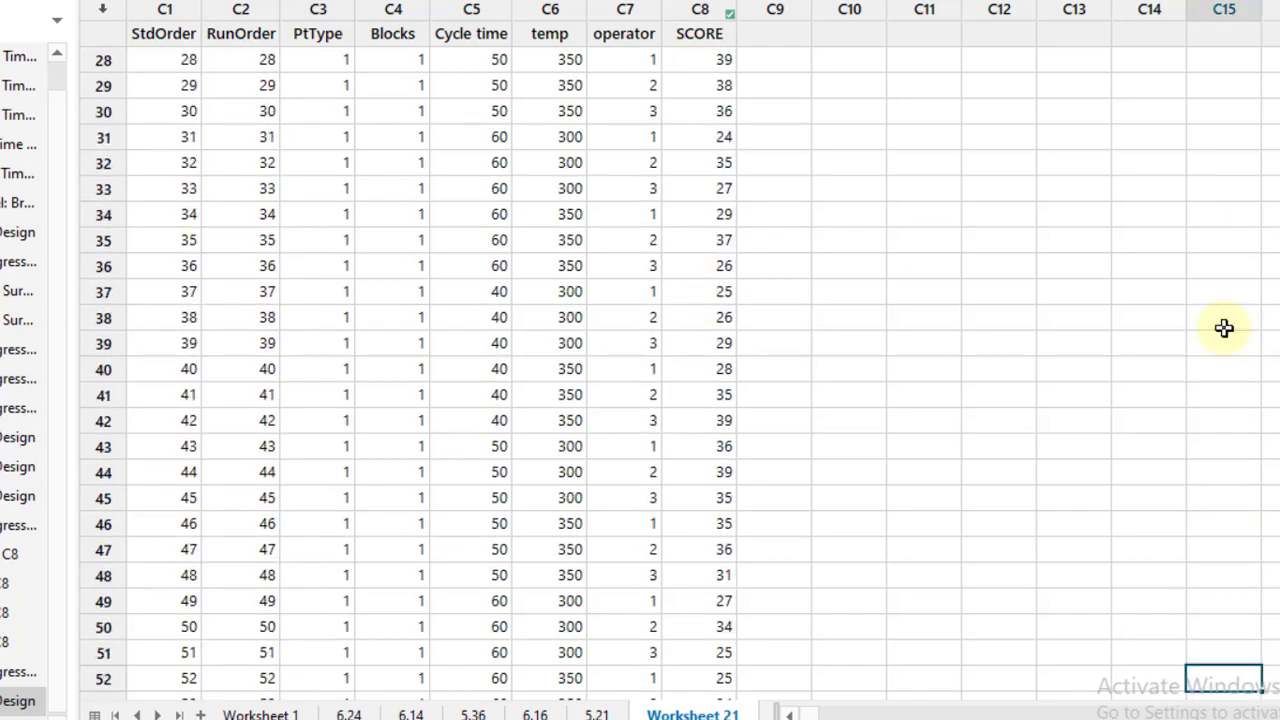
key(Down)
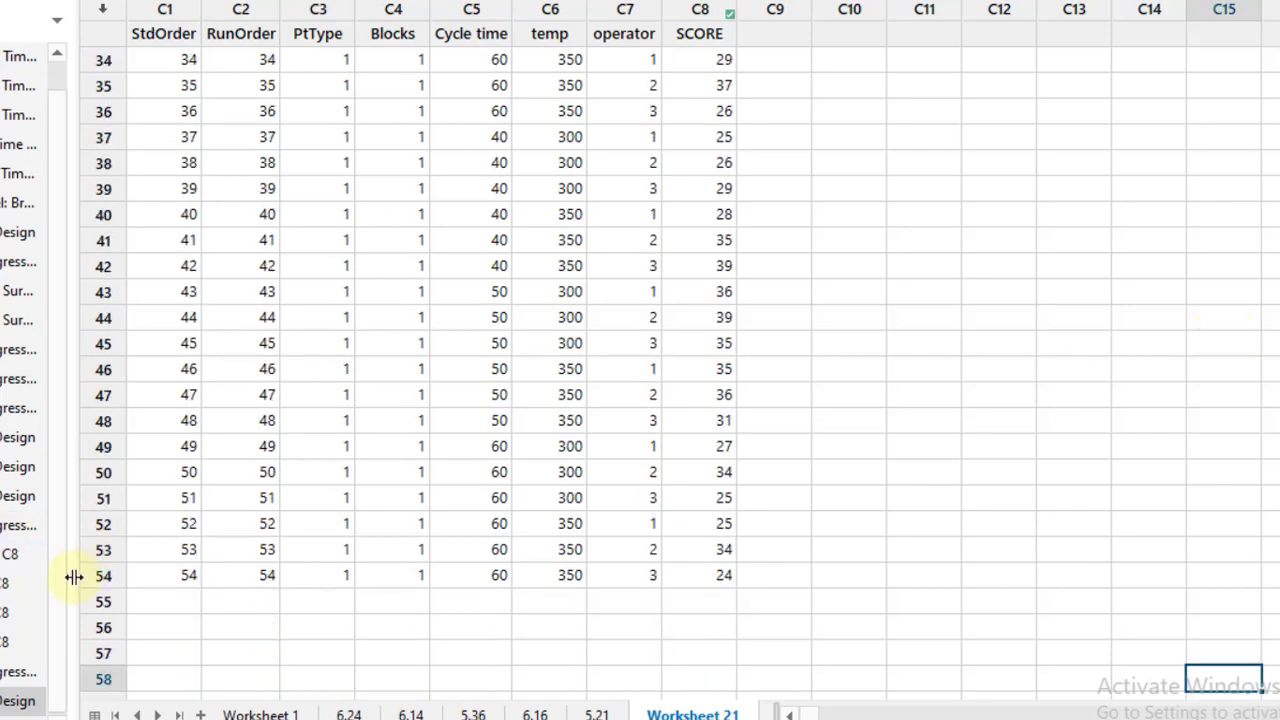
click(398, 716)
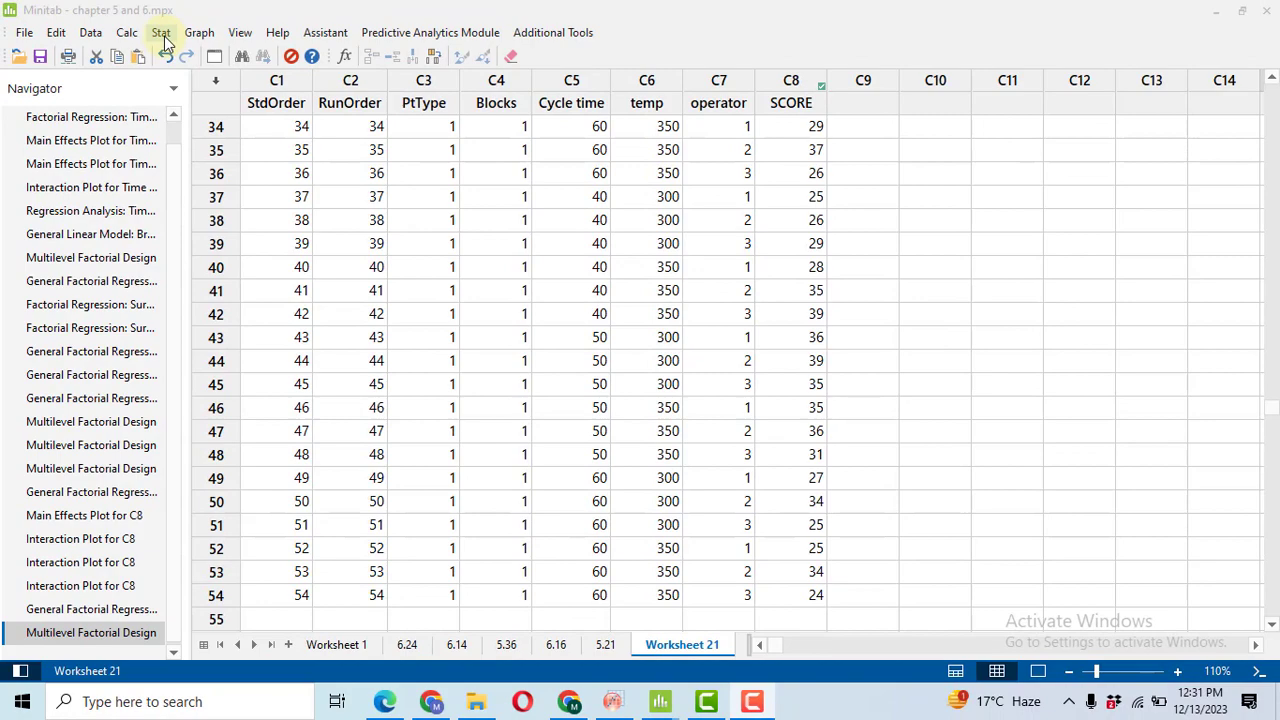
Set up Analyze Factorial Design with SCORE as the response, keeping the default graph options.
click(161, 33)
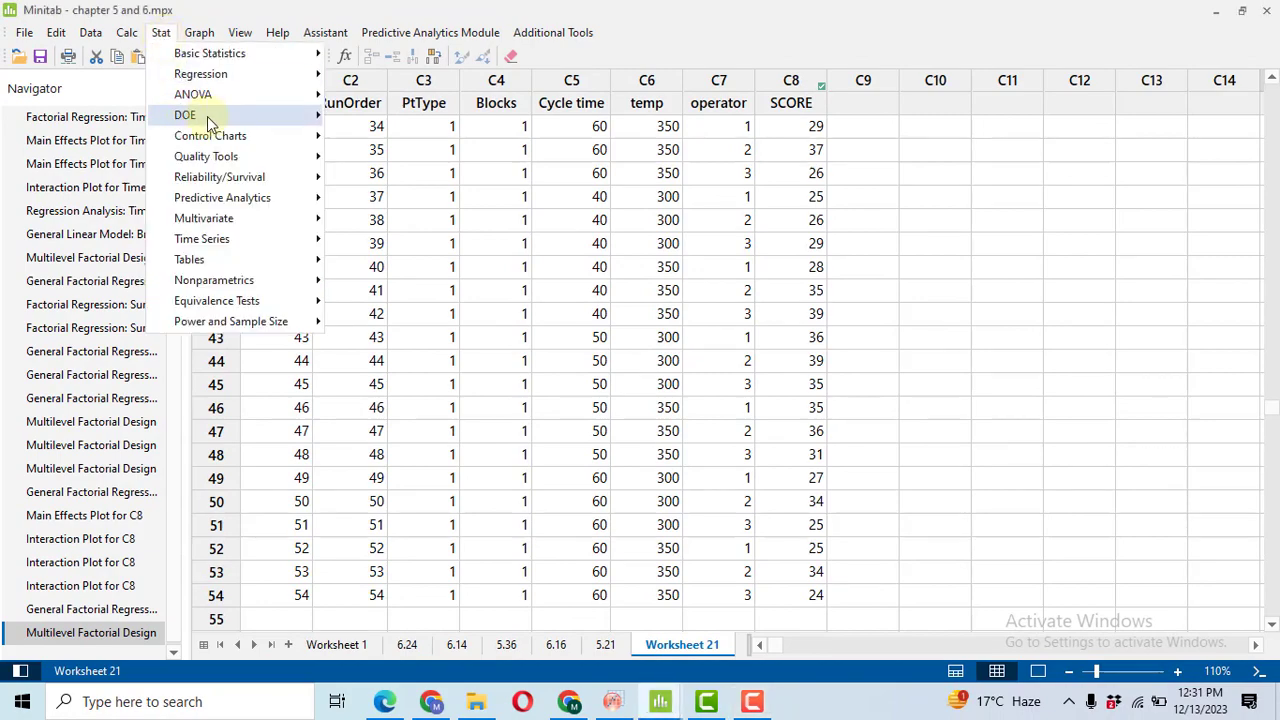
mouse_move(208, 116)
mouse_move(458, 134)
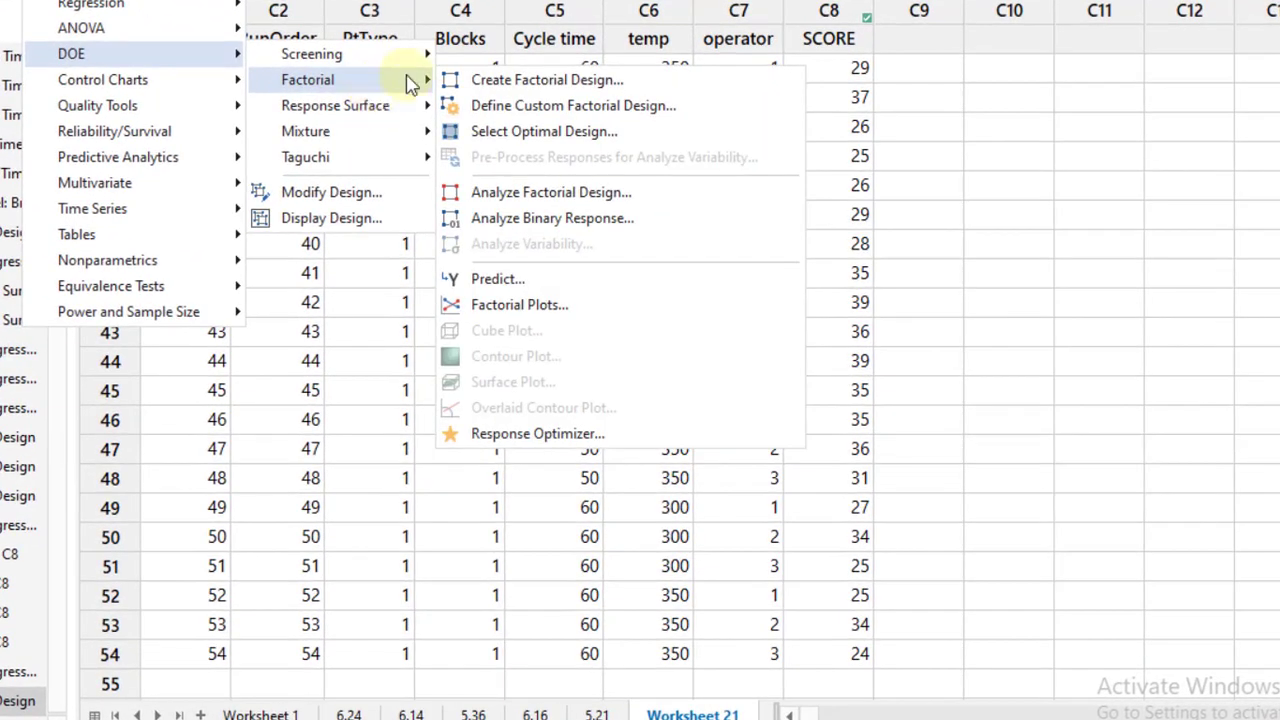
click(575, 196)
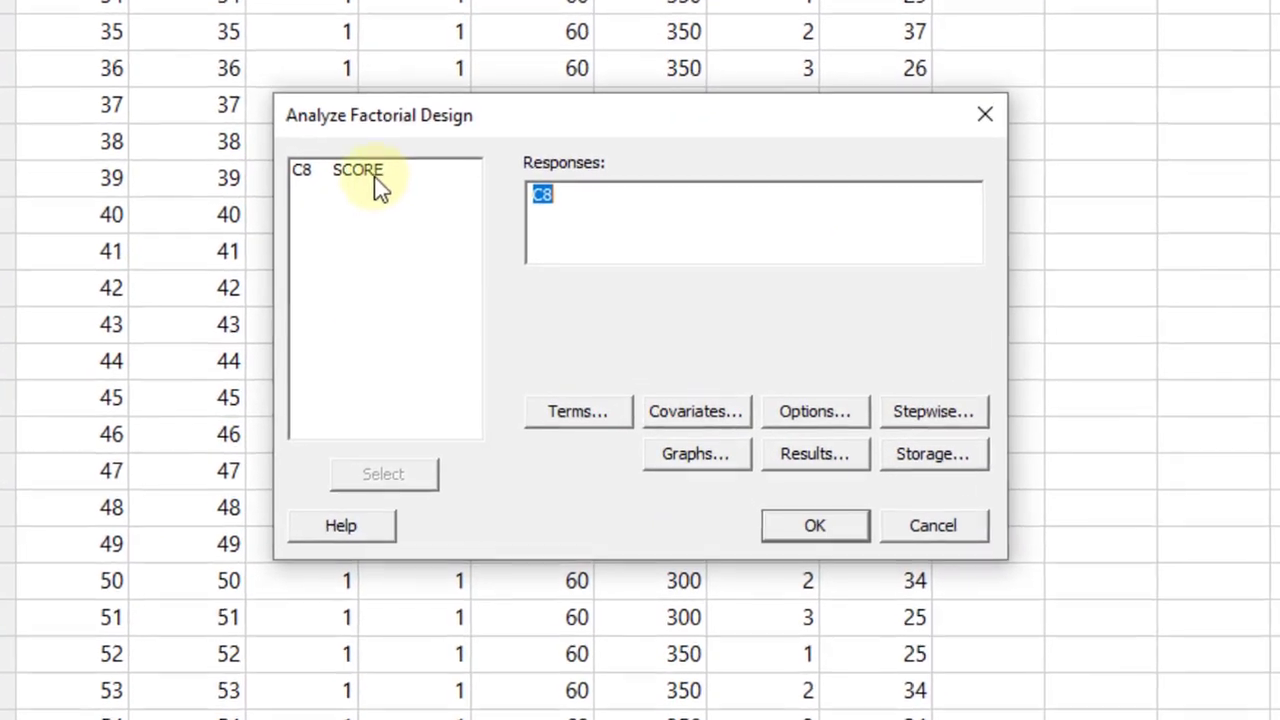
double_click(373, 180)
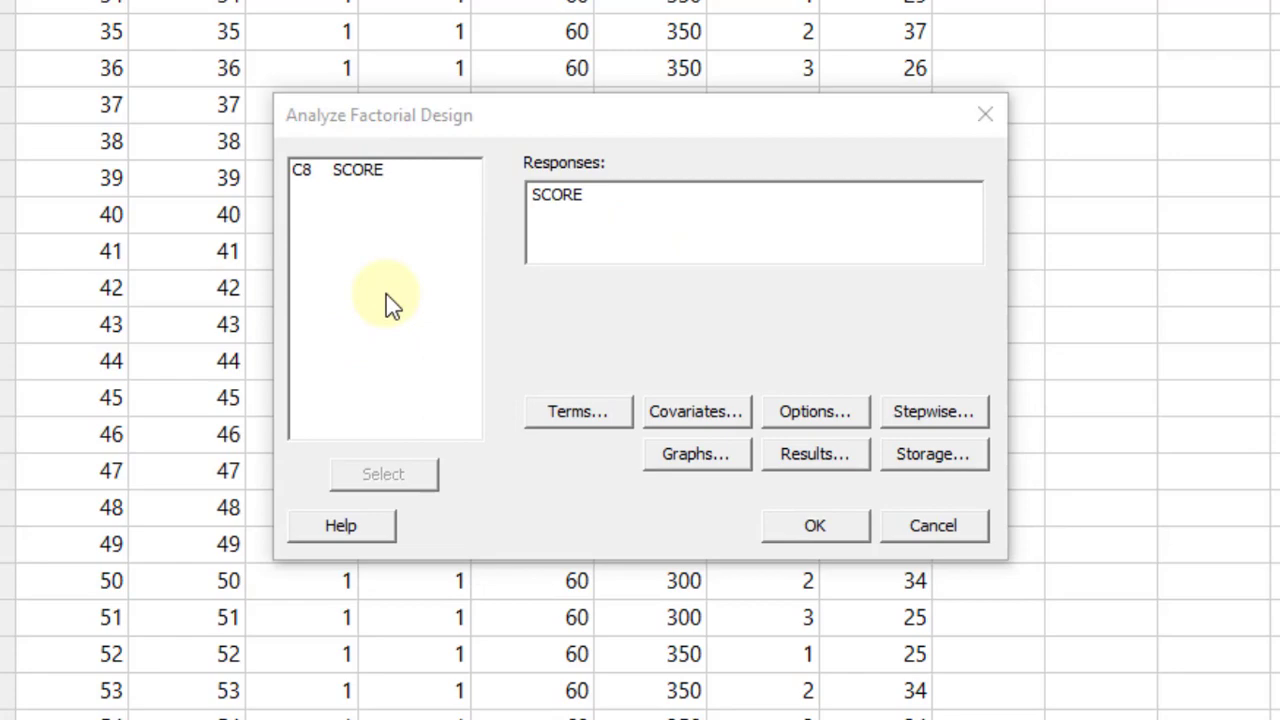
click(712, 460)
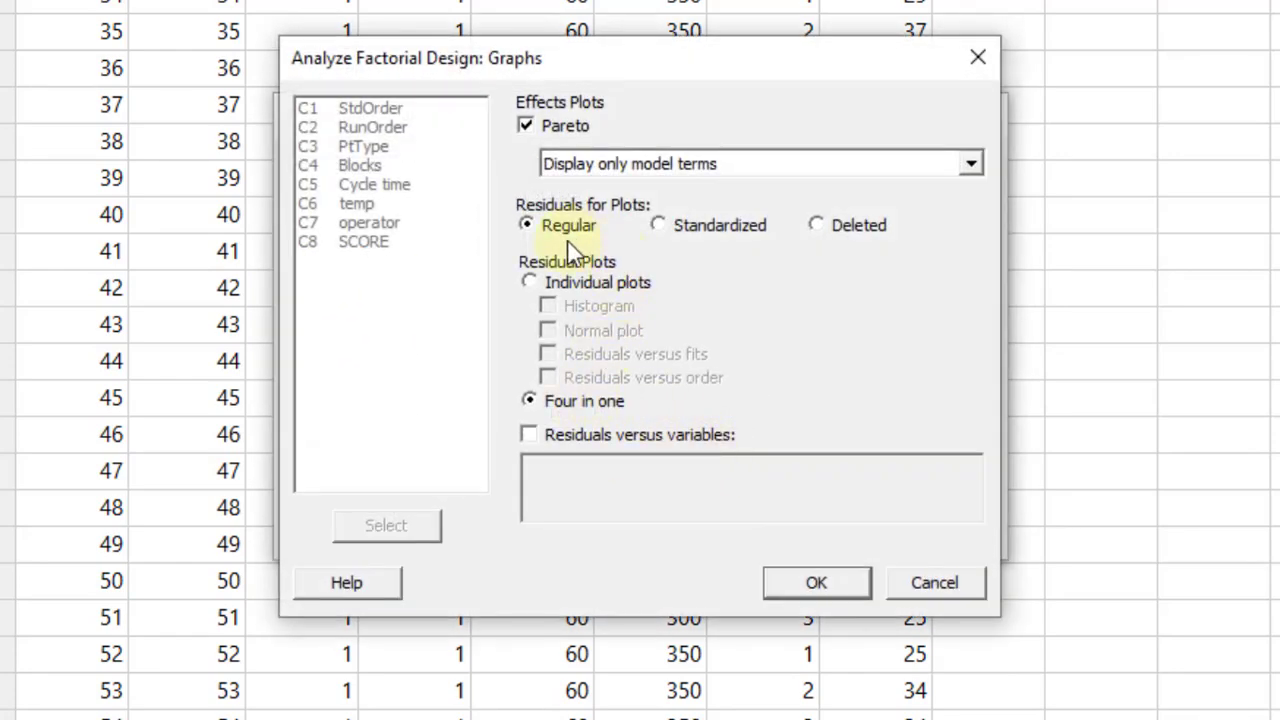
click(817, 584)
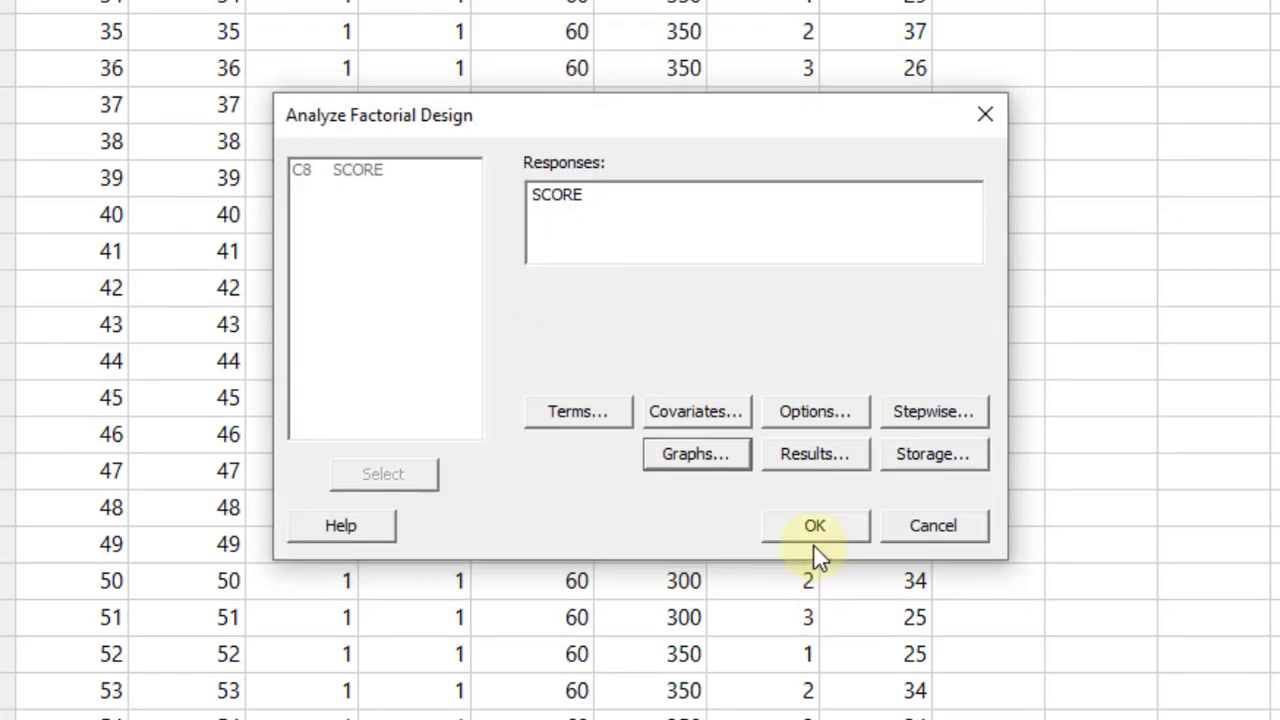
Keep Expanded tables as the results display and run the analysis.
click(843, 454)
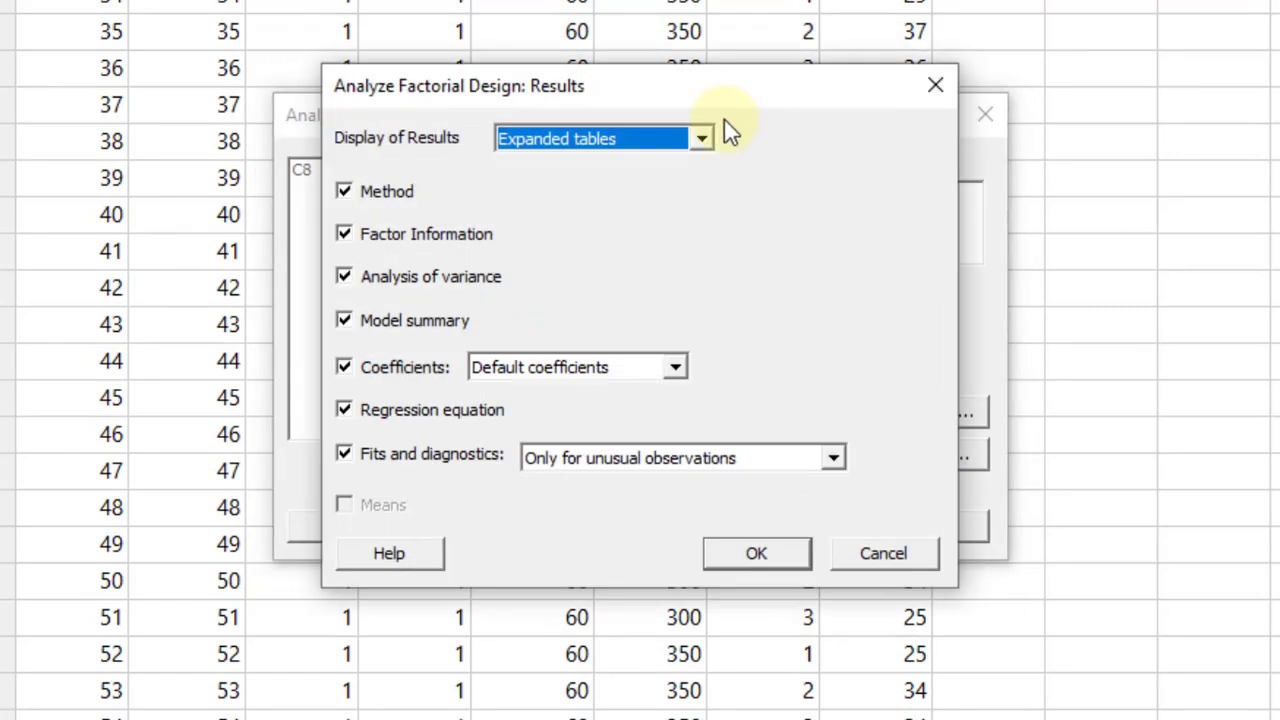
click(704, 142)
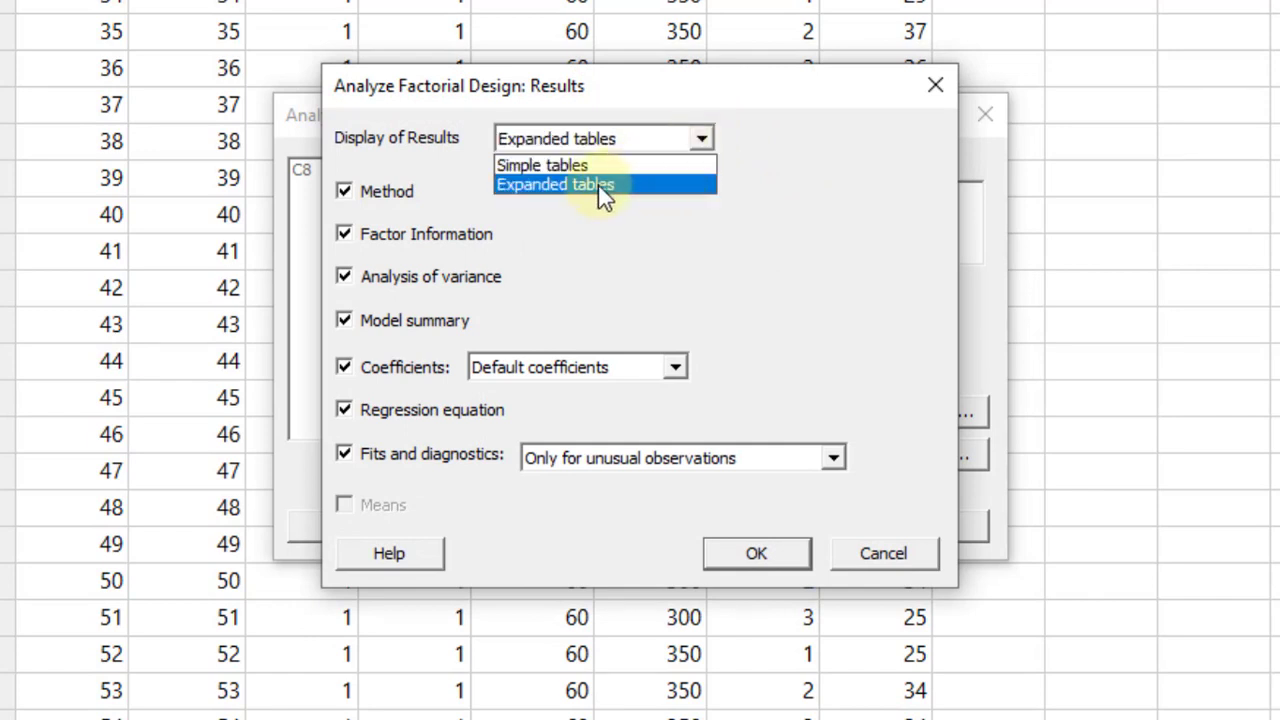
click(856, 209)
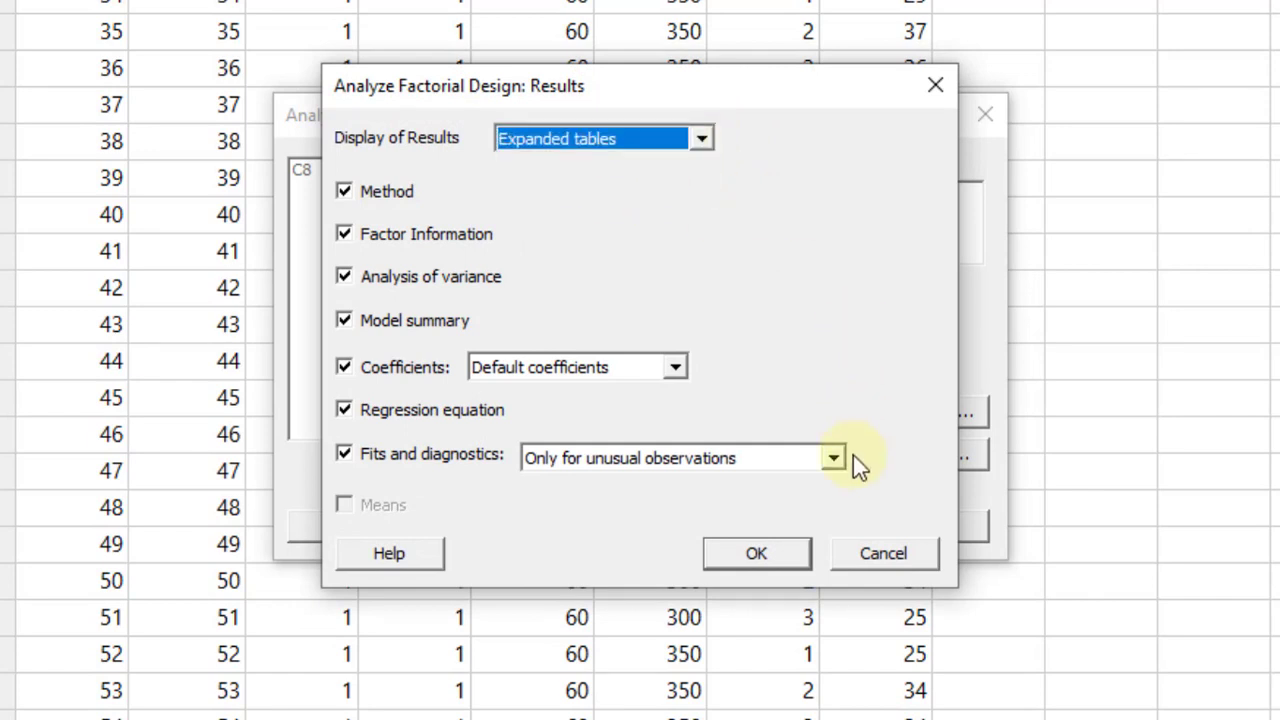
click(791, 557)
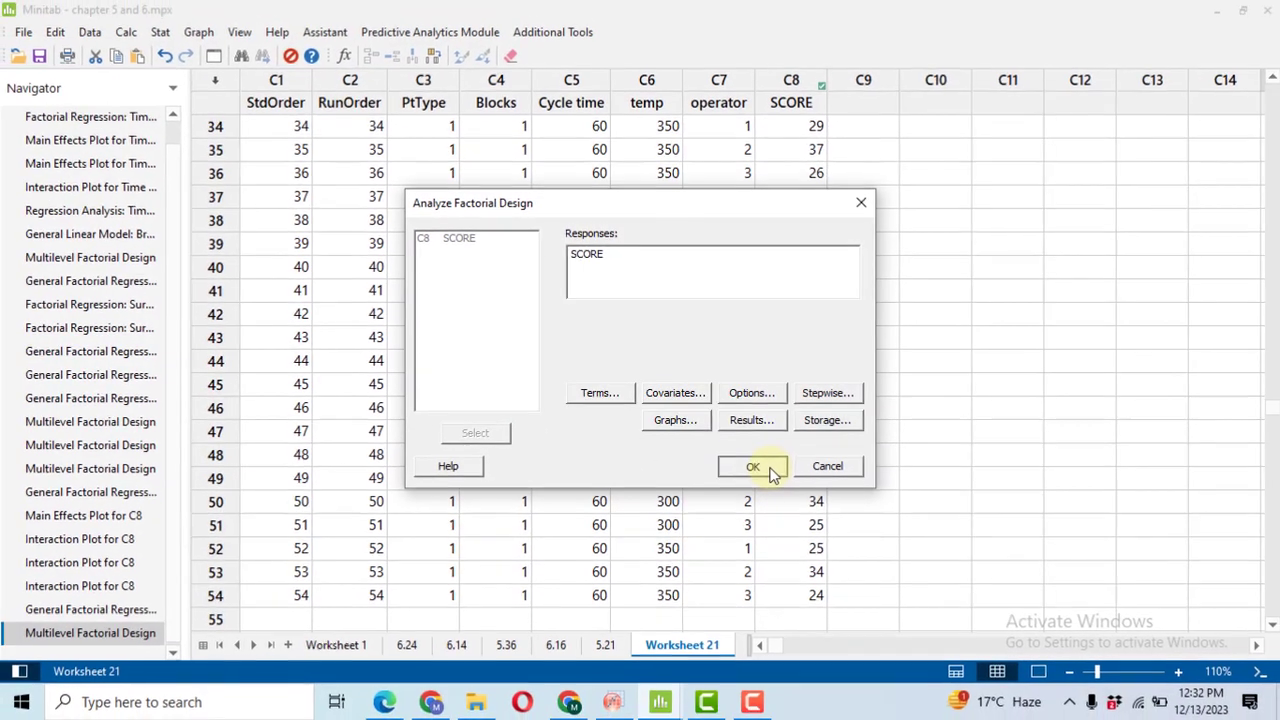
click(820, 527)
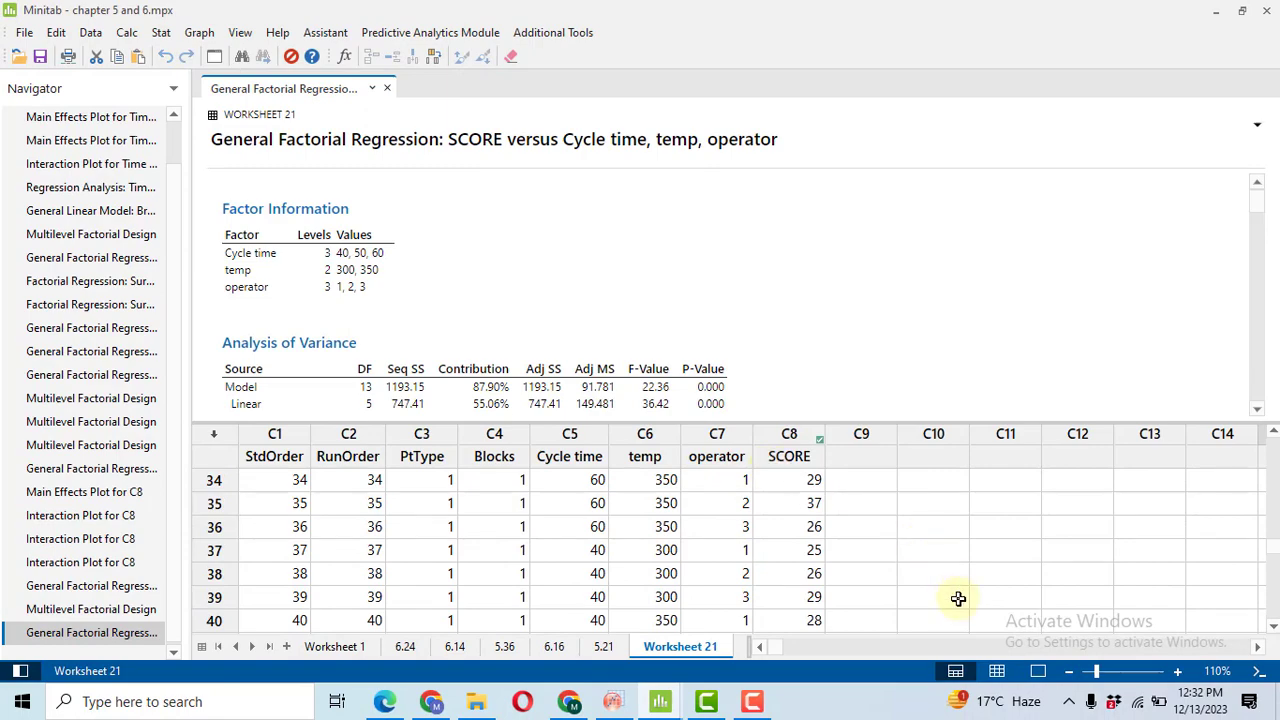
Switch to output-only view and scroll down to the Residual Plots for SCORE.
click(1039, 671)
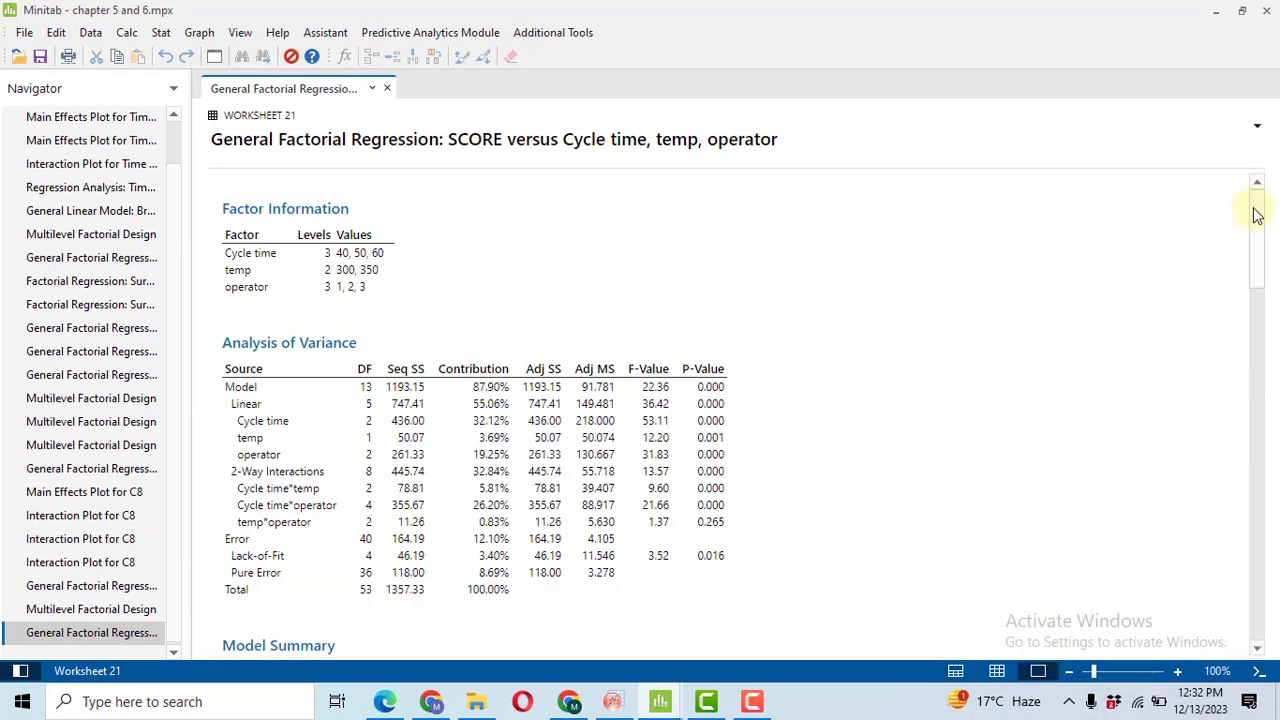
drag(1256, 205, 1257, 543)
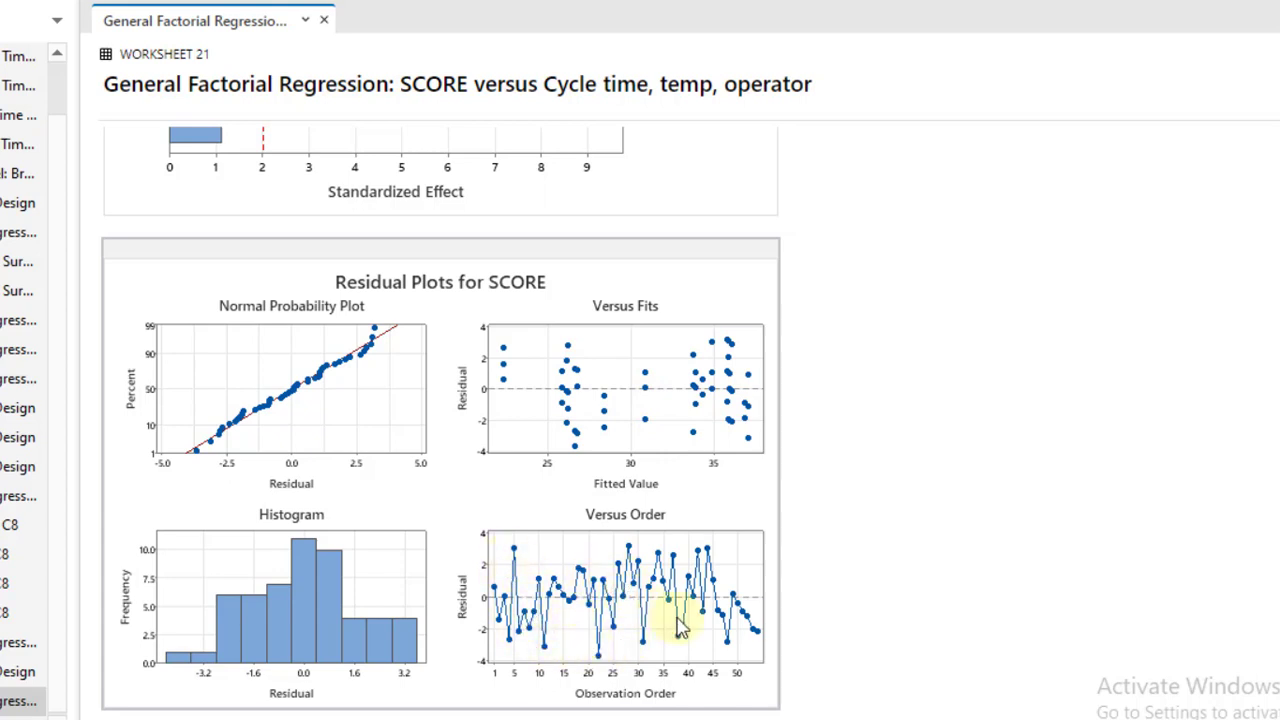
Scroll through the refitted ANOVA table: three-way interaction p = 0.016, temp*operator p = 0.194.
mouse_move(664, 592)
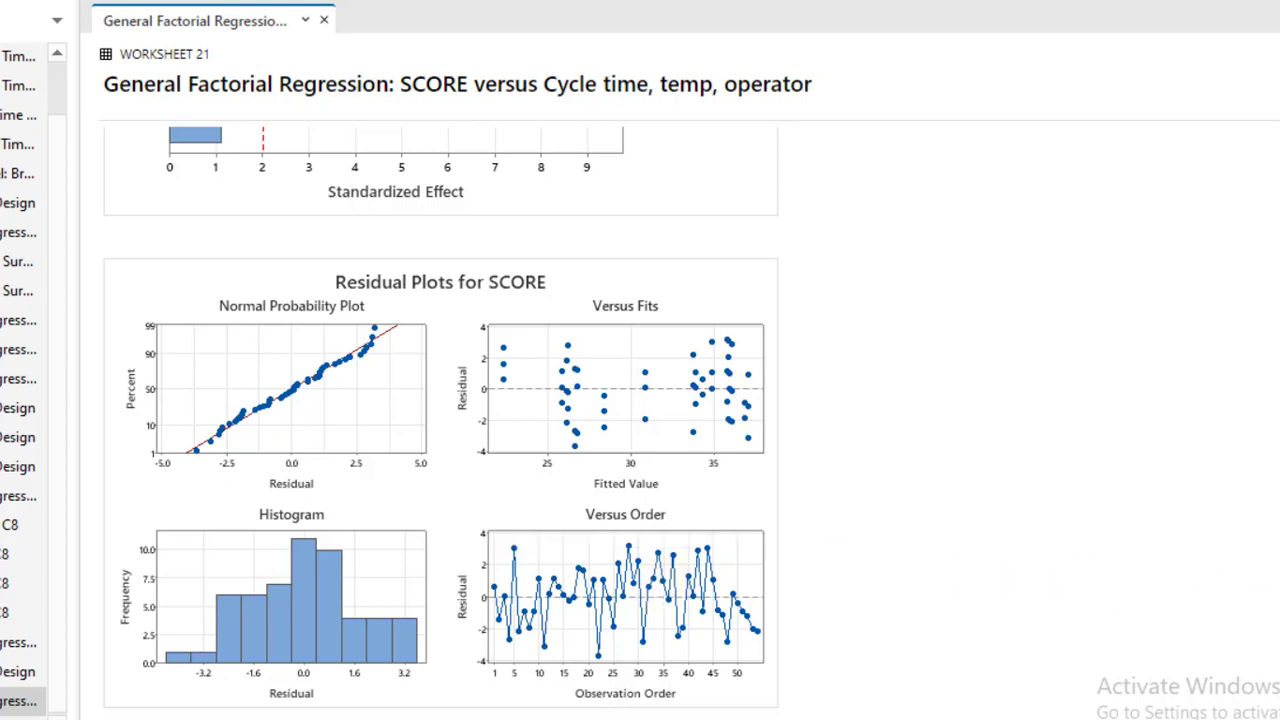
scroll(440, 420, up, 5)
mouse_move(446, 417)
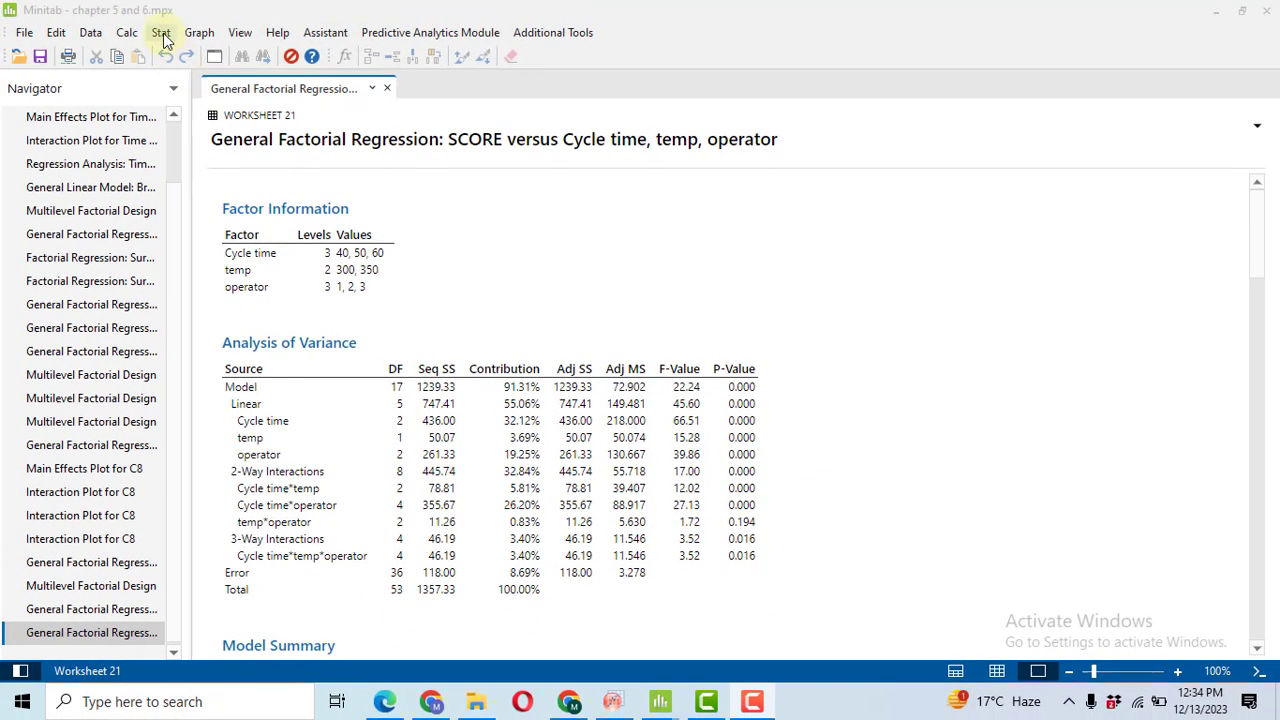
Plot the main effects of Cycle time, temp and operator on SCORE, keeping the plot.
click(163, 33)
mouse_move(256, 105)
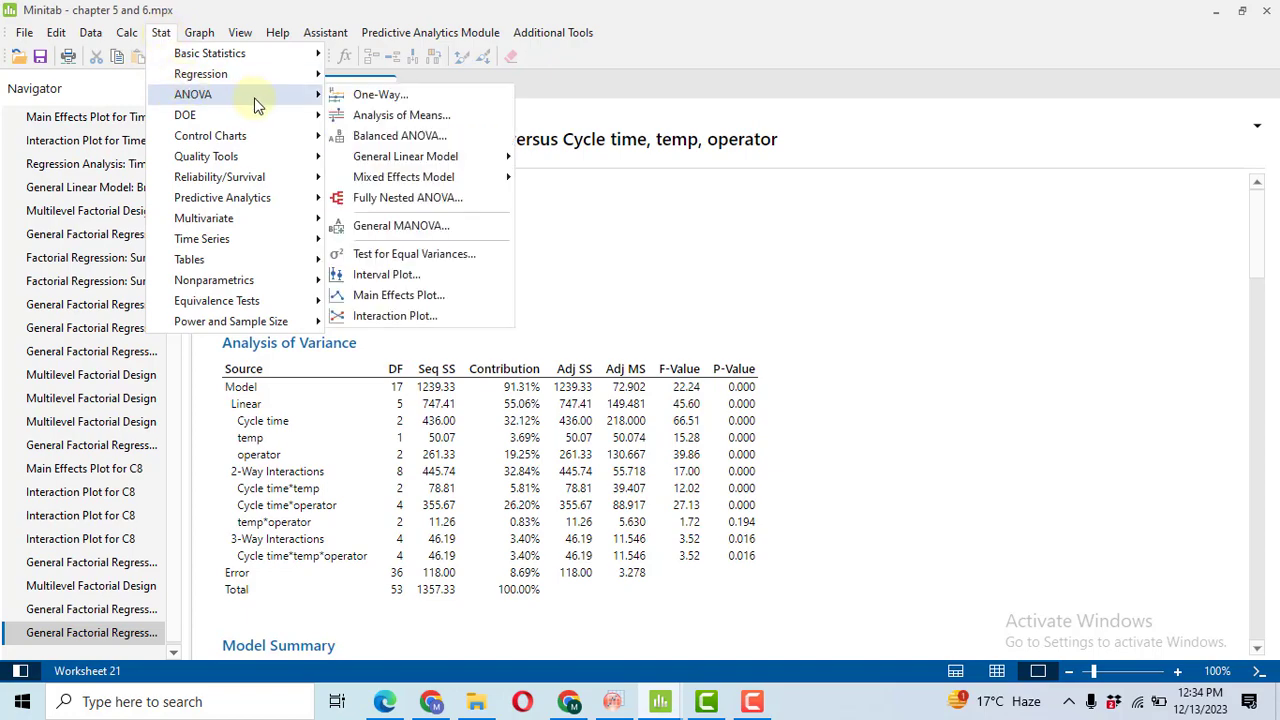
click(398, 295)
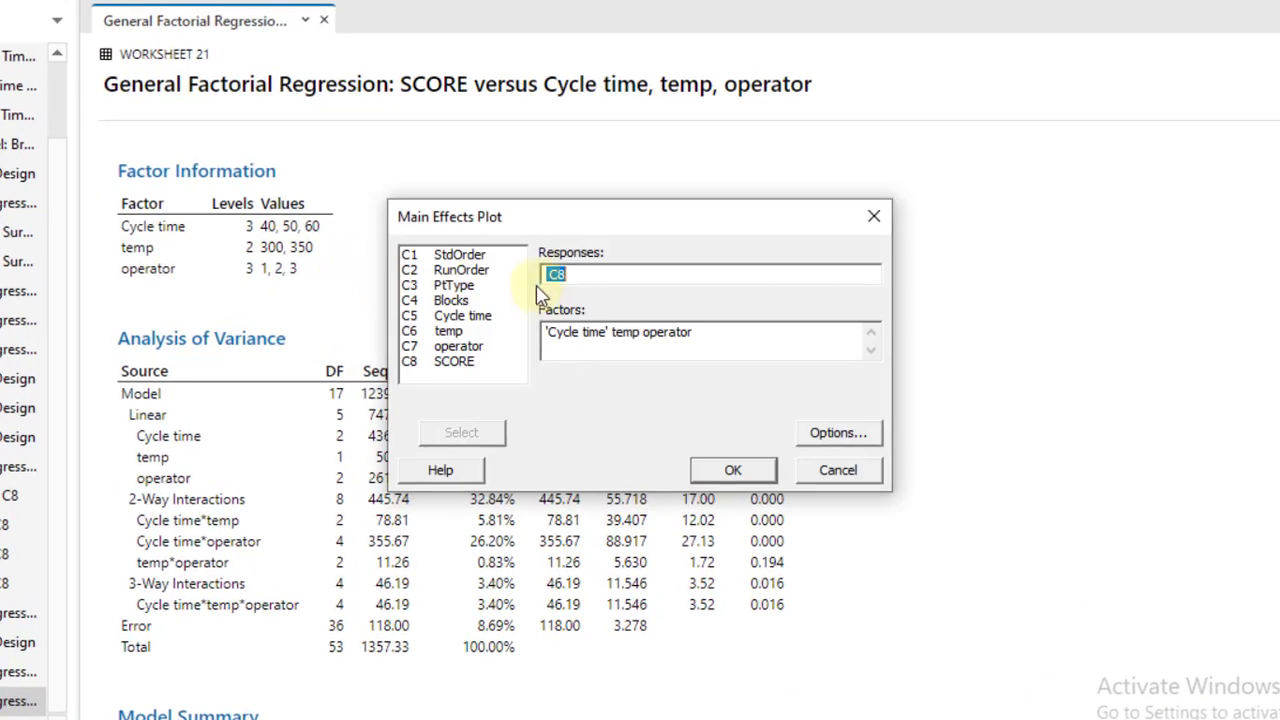
double_click(462, 362)
click(762, 478)
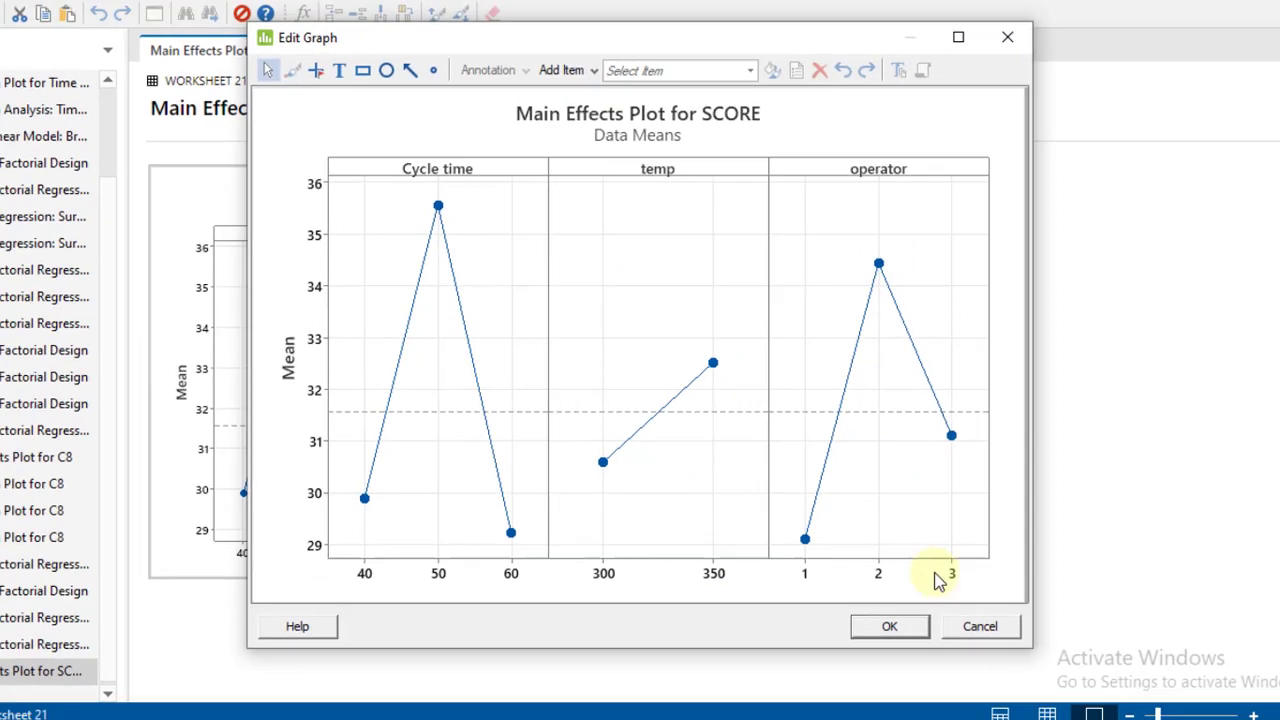
click(889, 626)
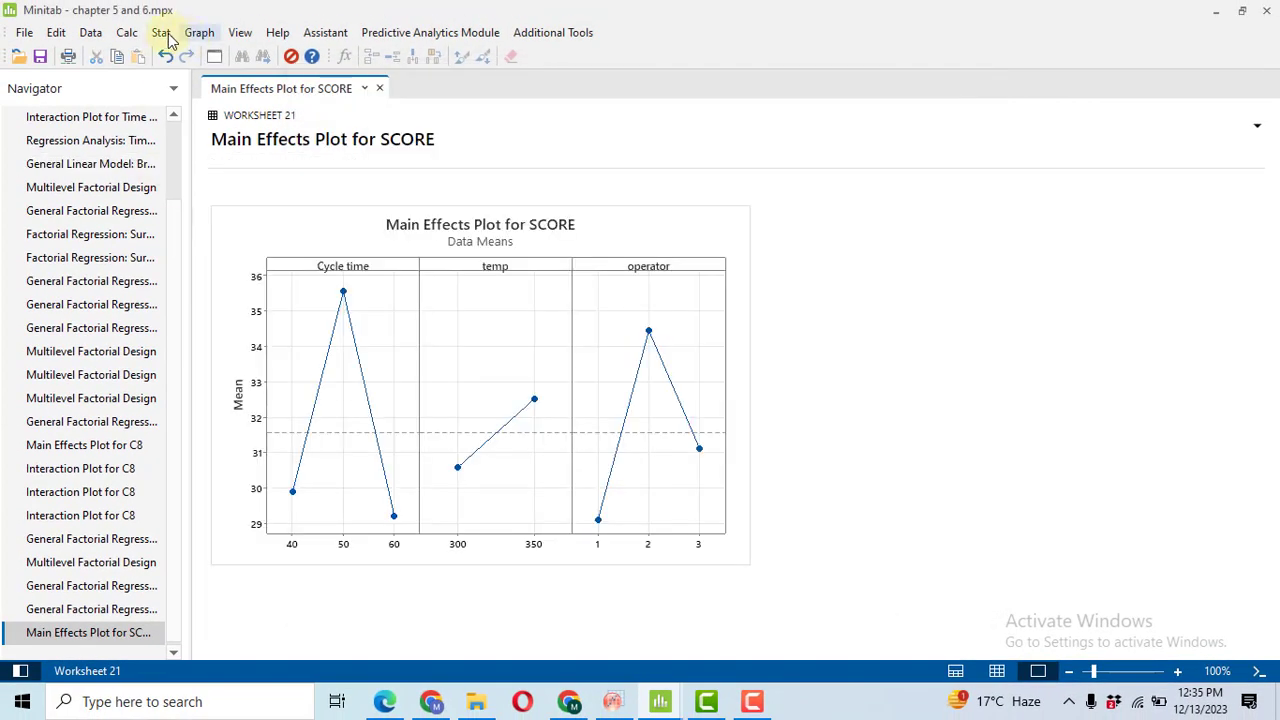
Plot the SCORE interaction of Cycle time and temp, replacing the previously entered factors.
click(165, 36)
mouse_move(243, 94)
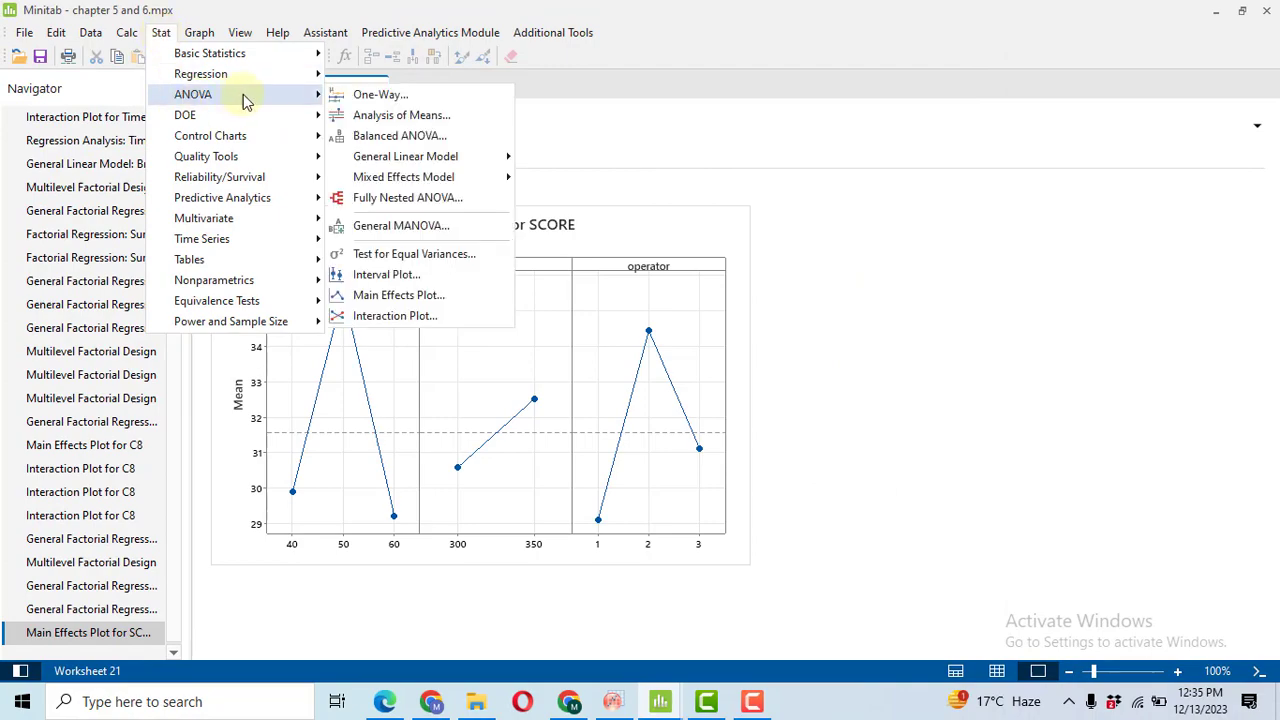
click(395, 315)
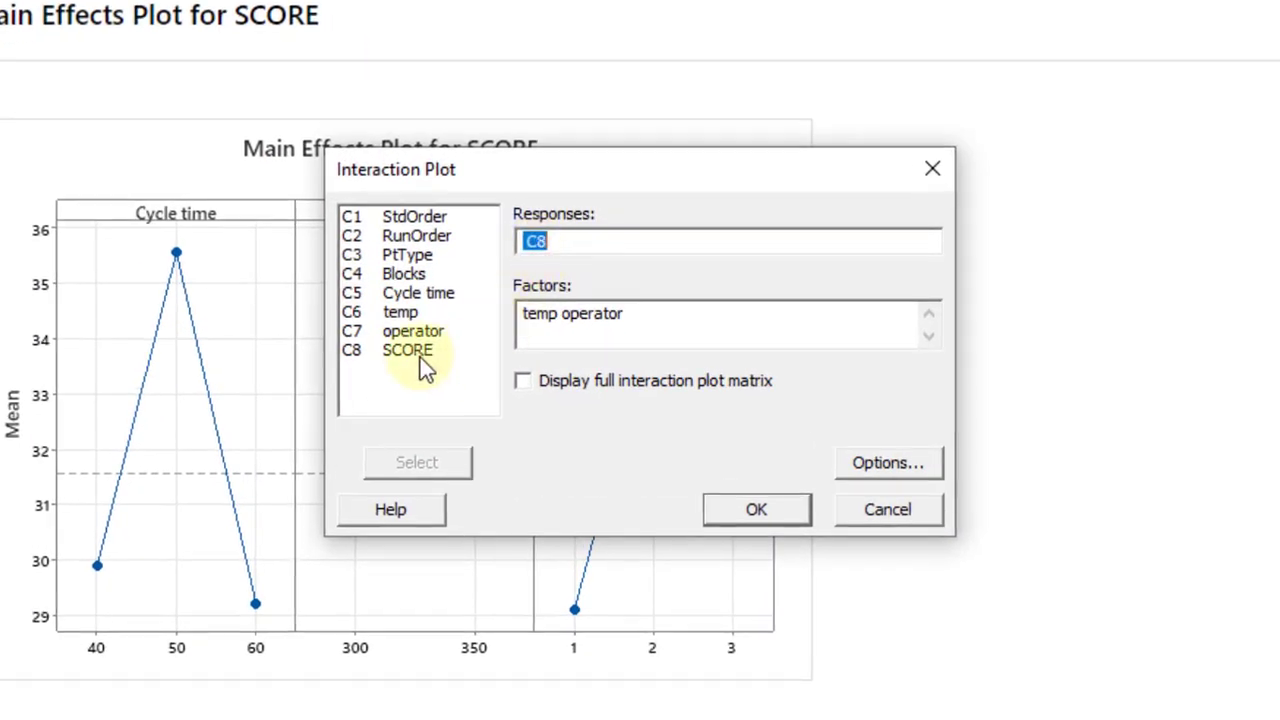
double_click(418, 354)
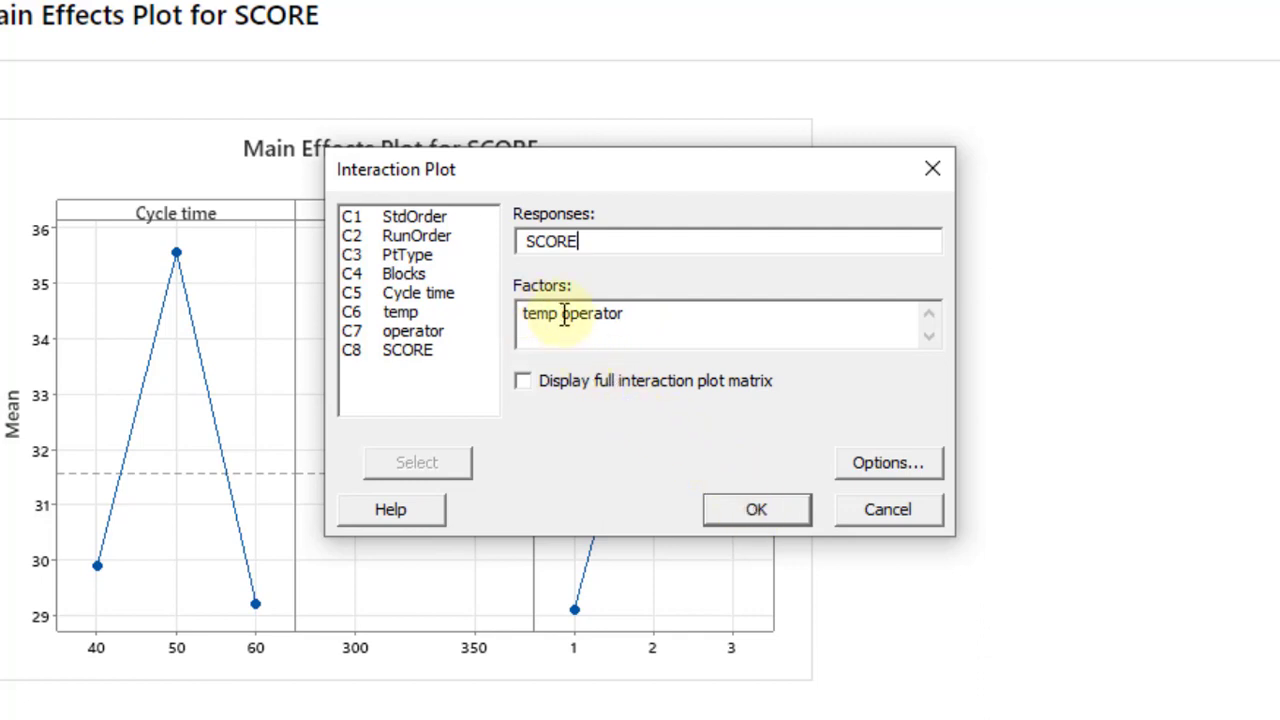
key(BackSpace)
key(BackSpace)
key(BackSpace)
key(BackSpace)
key(BackSpace)
key(BackSpace)
key(BackSpace)
key(BackSpace)
key(BackSpace)
key(BackSpace)
key(BackSpace)
key(BackSpace)
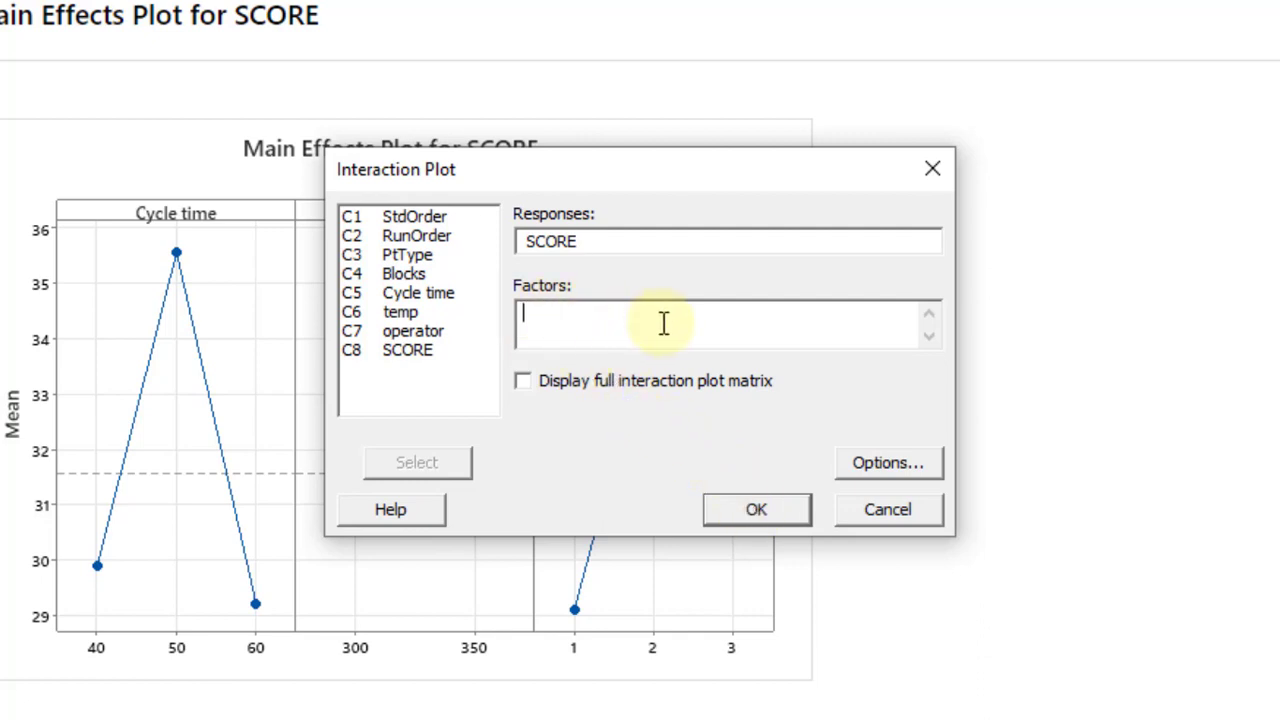
double_click(437, 294)
double_click(406, 314)
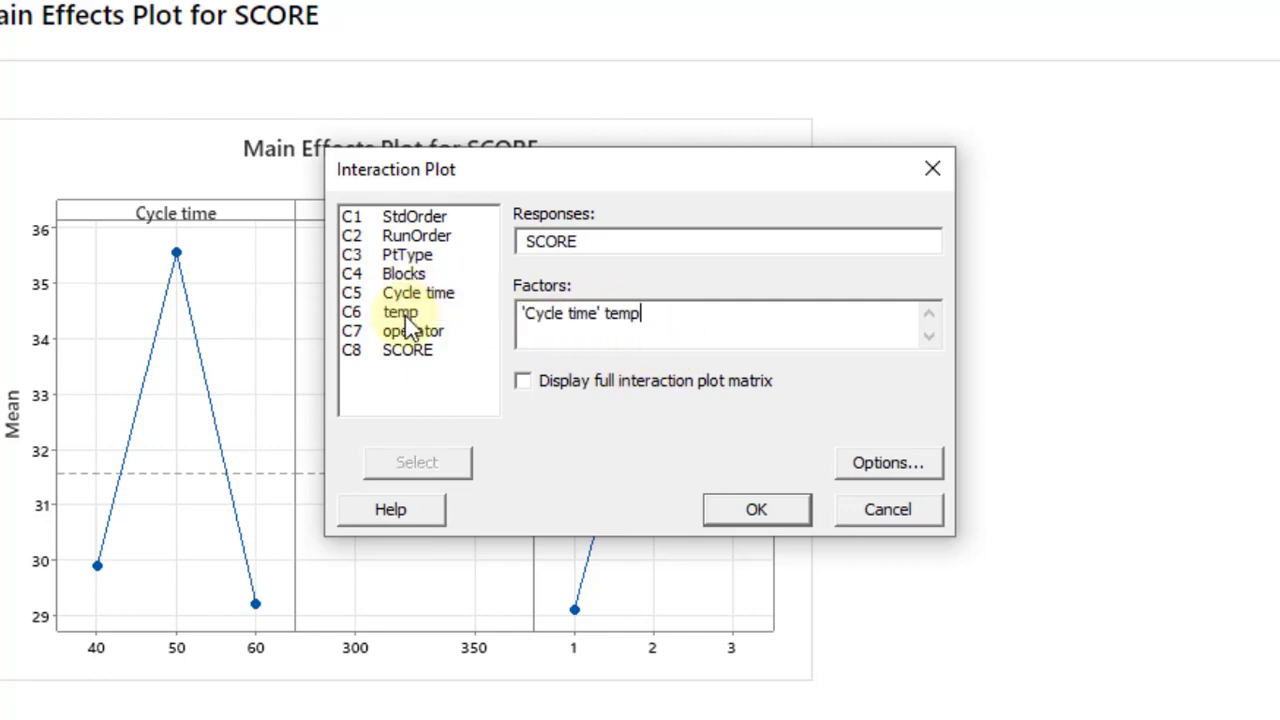
click(777, 511)
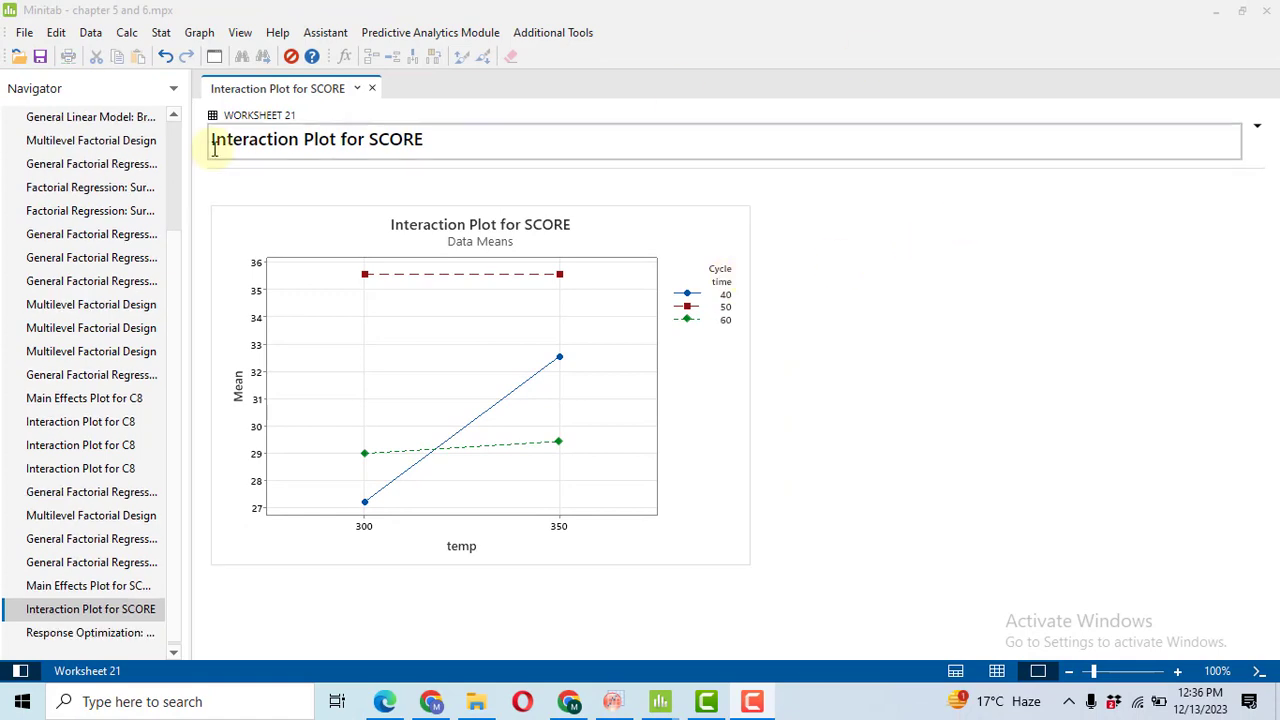
Run the factorial Response Optimizer with SCORE's goal set to Maximize.
click(161, 34)
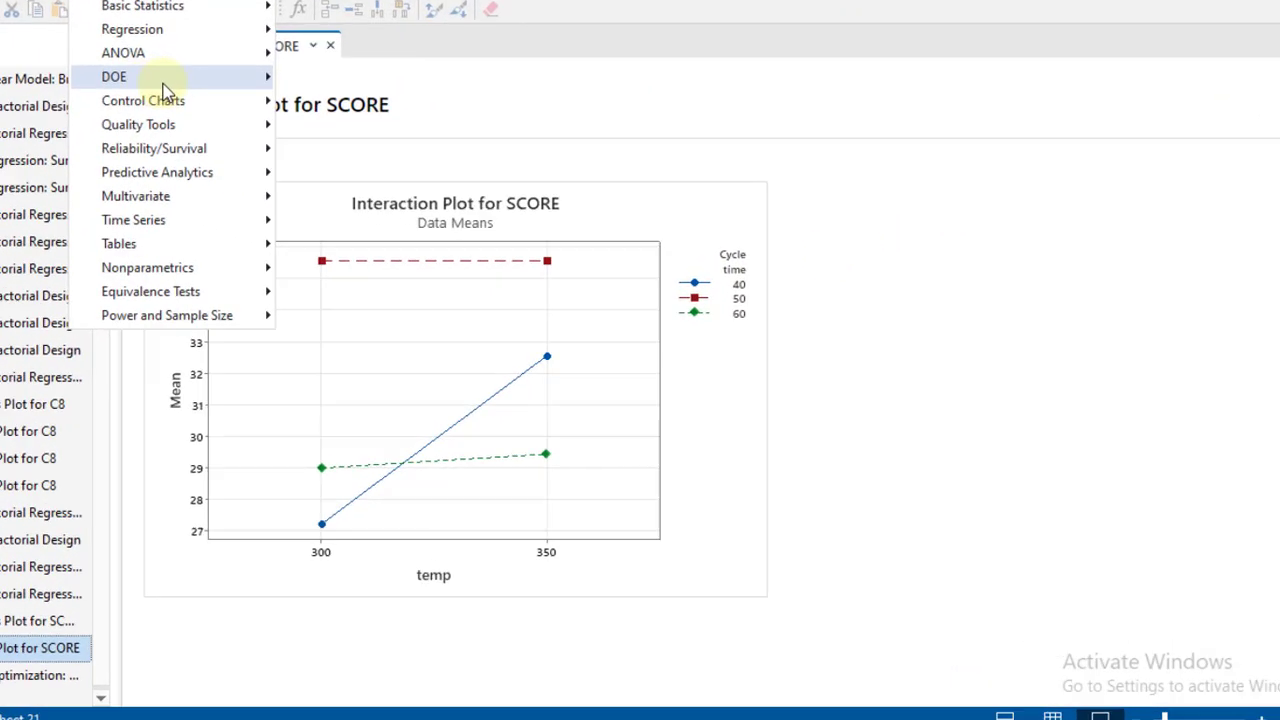
mouse_move(314, 118)
mouse_move(378, 85)
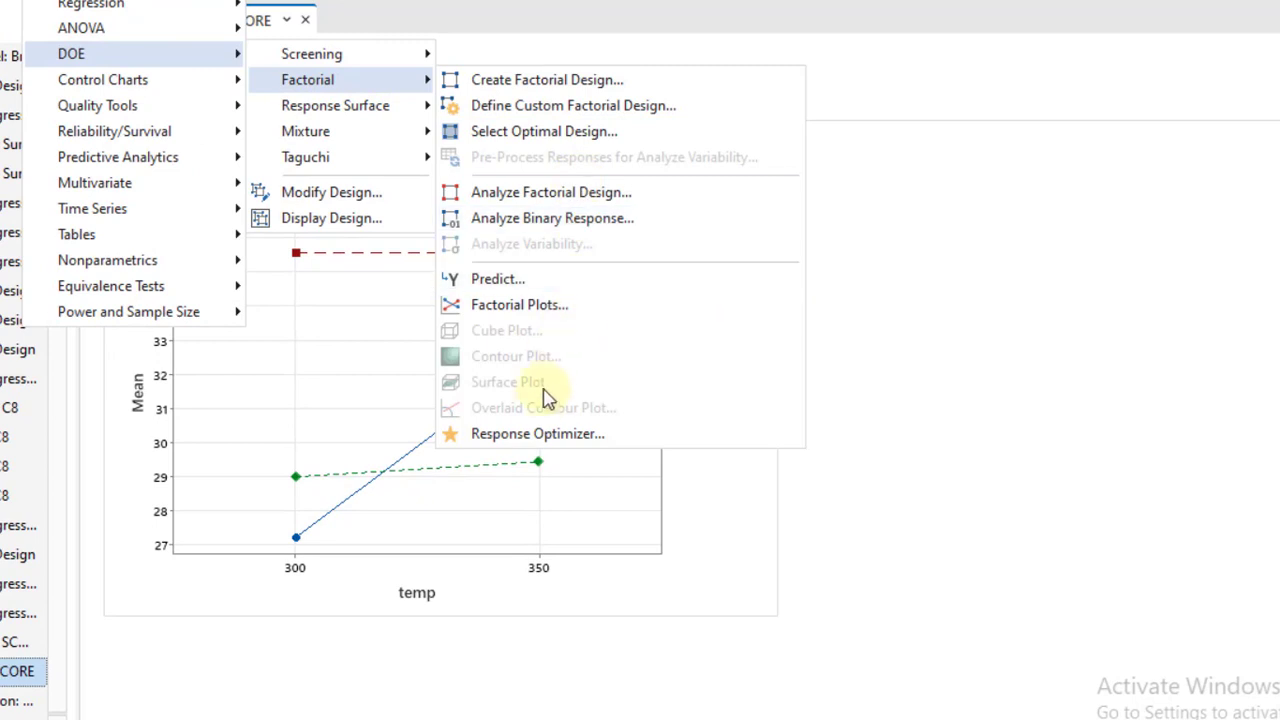
click(537, 440)
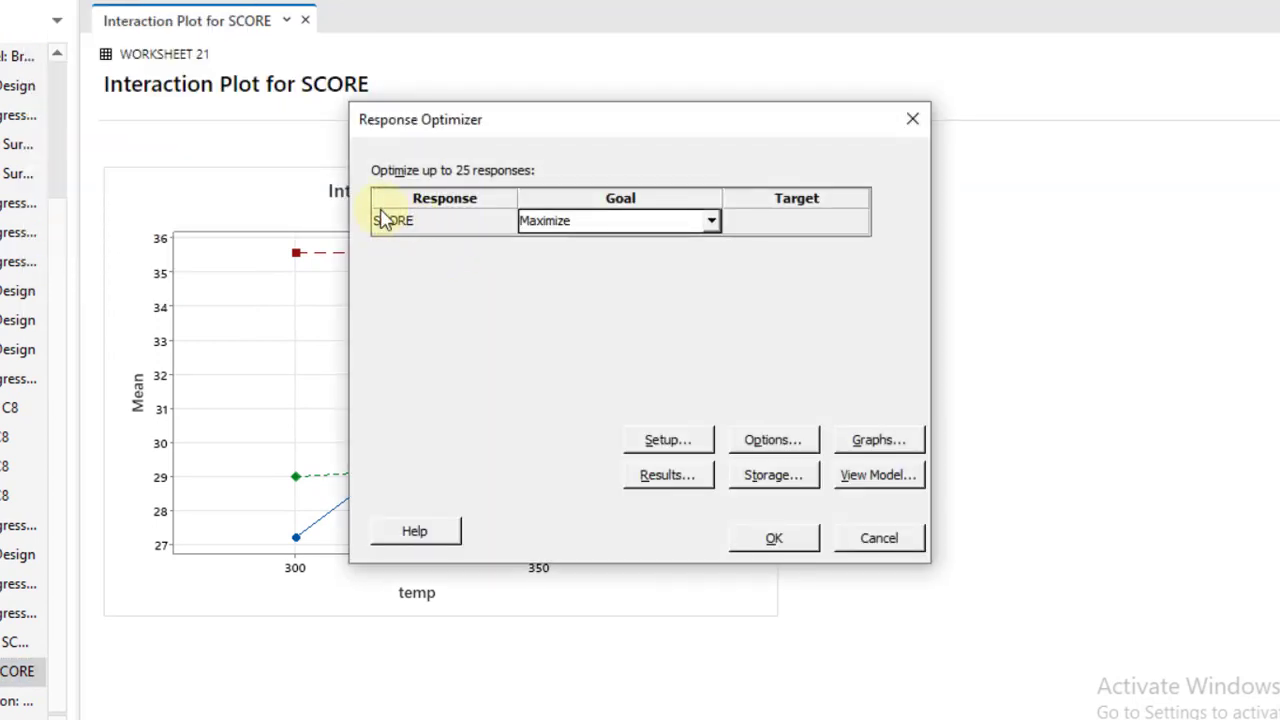
click(714, 226)
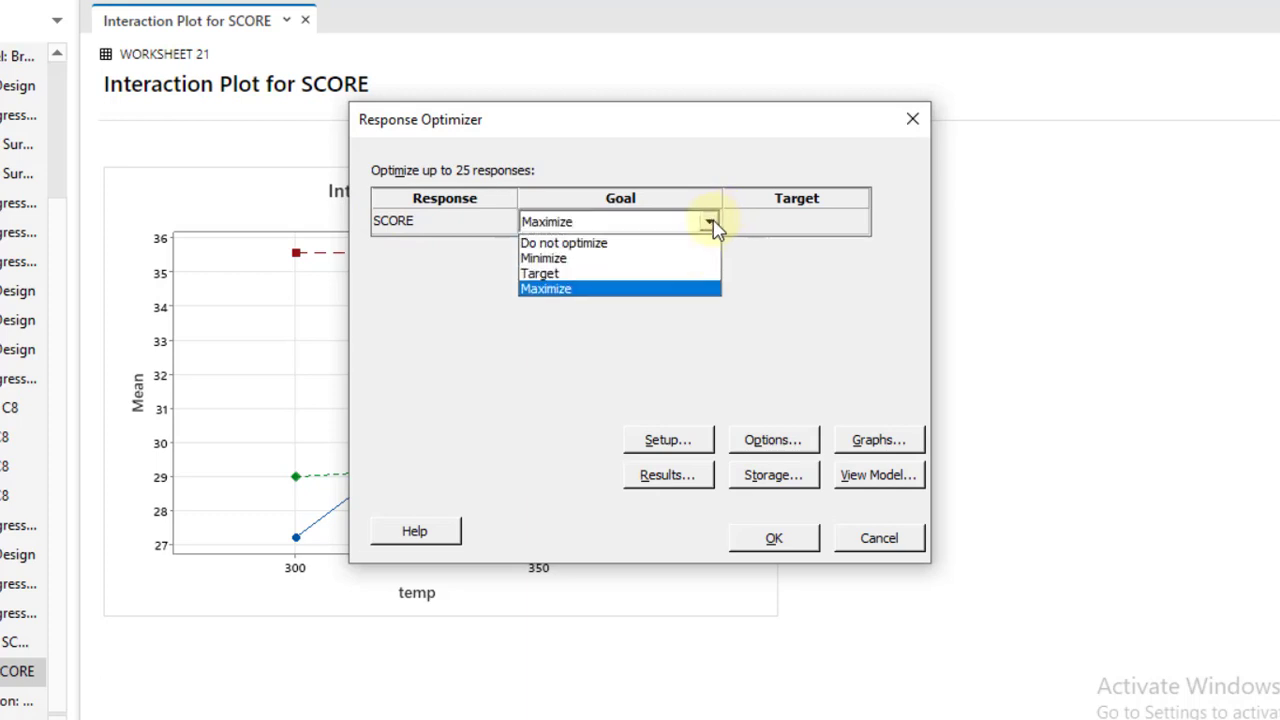
click(568, 289)
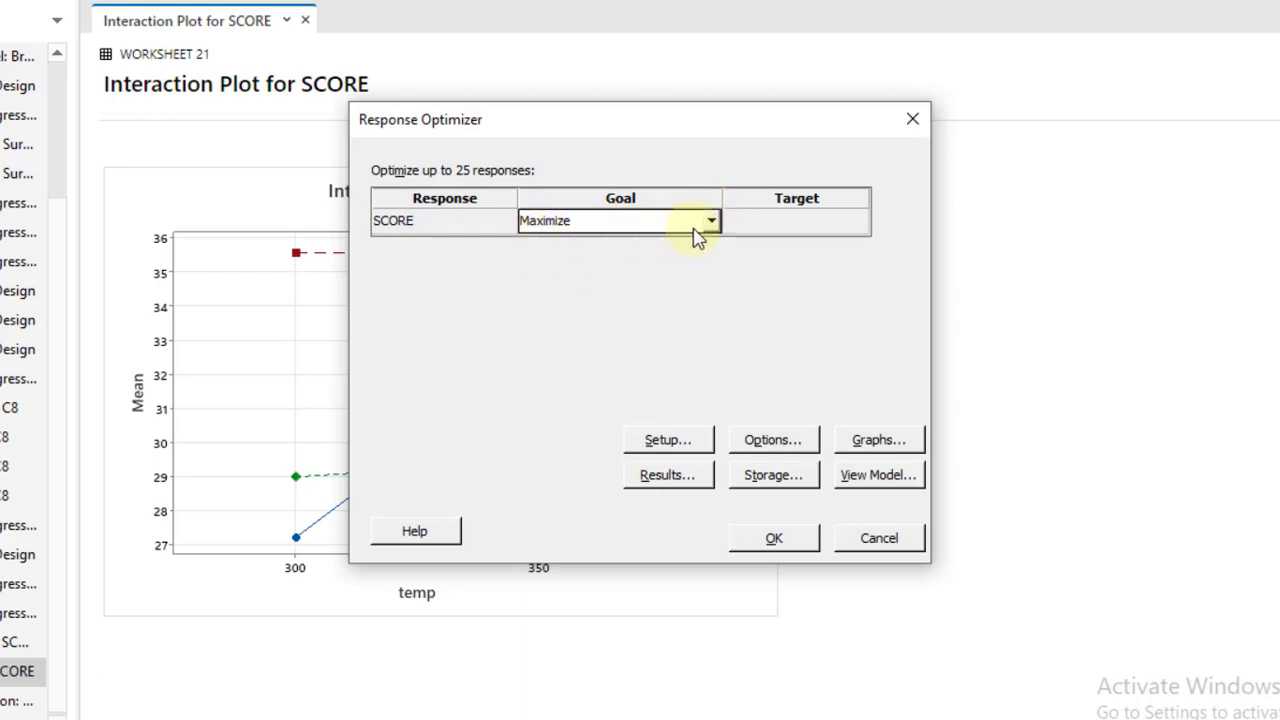
click(795, 544)
click(774, 538)
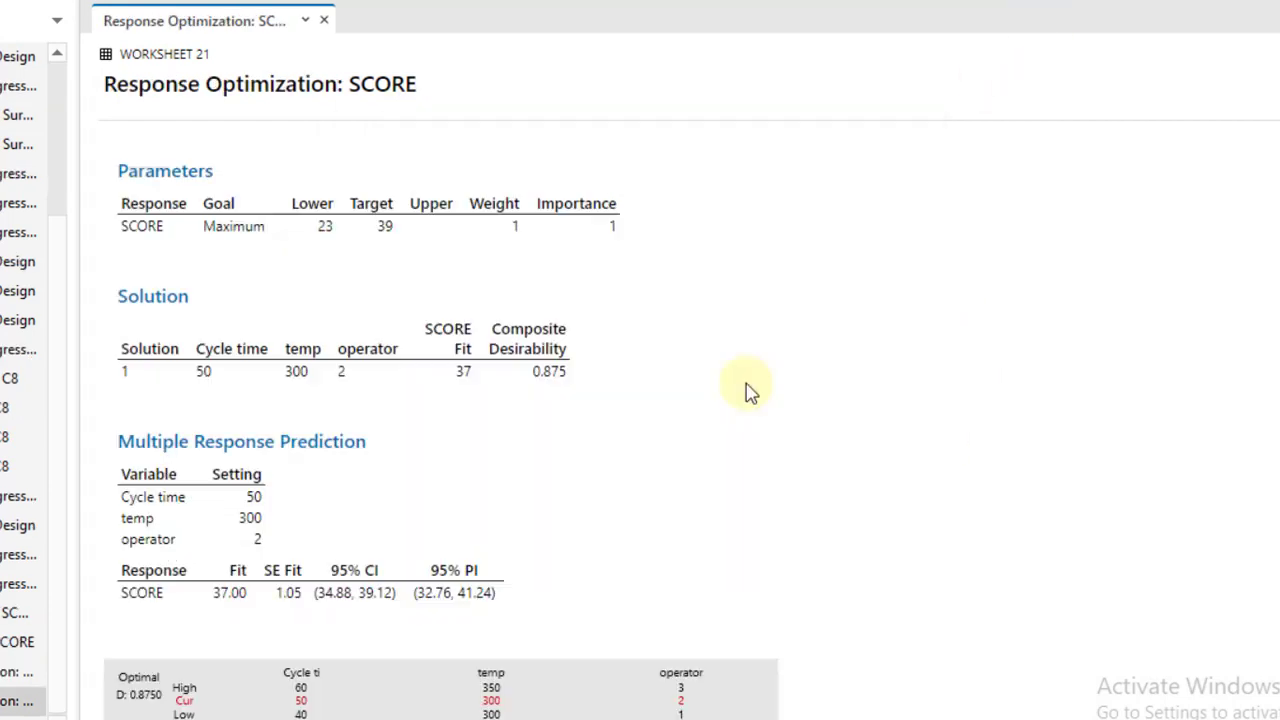